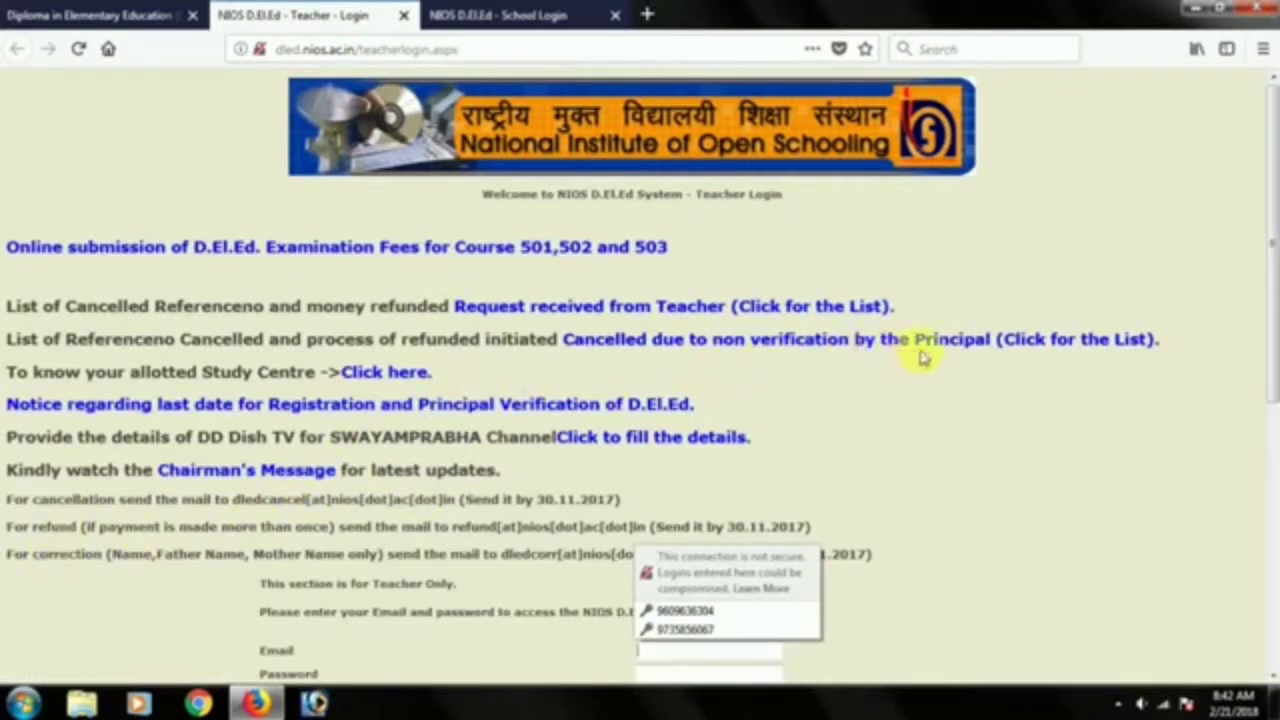
- Highlight the notice on refunds for cancelled reference numbers and open its list of cancellations due to non verification by the Principal
{"action": "left_click_drag", "start_coordinate": [18, 340], "coordinate": [708, 357]}
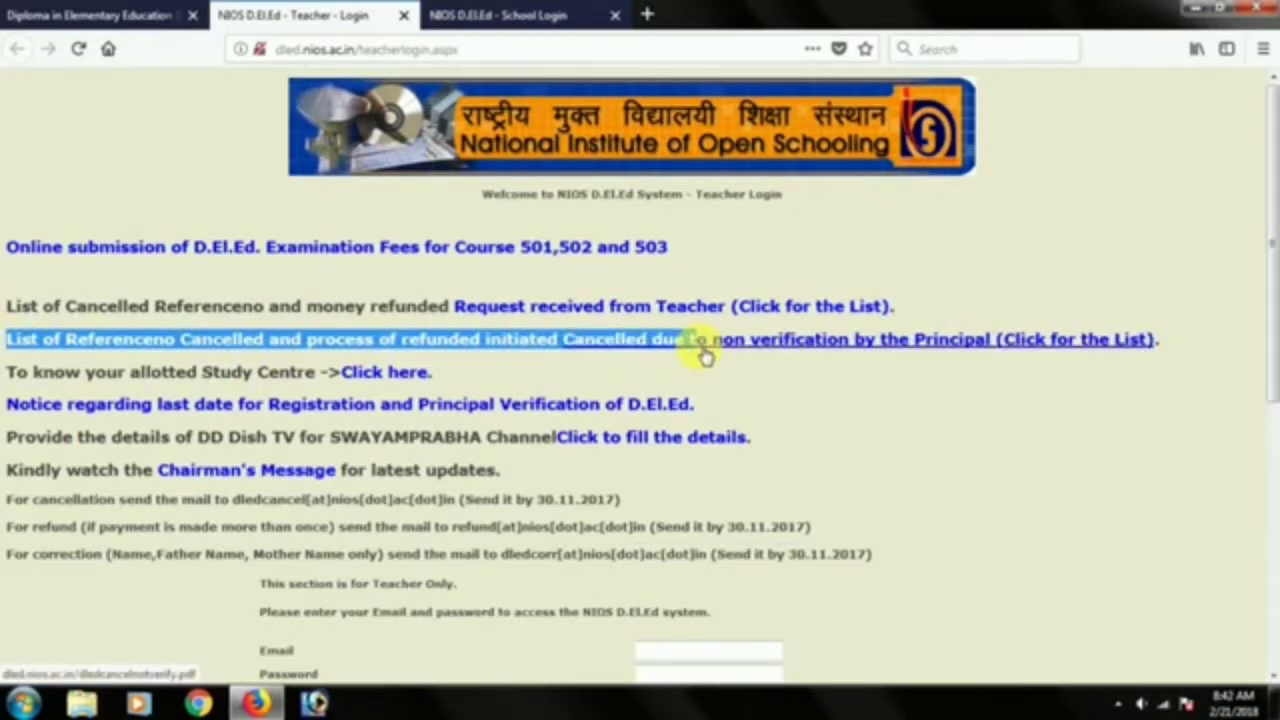
{"action": "left_click_drag", "start_coordinate": [708, 357], "coordinate": [1143, 357]}
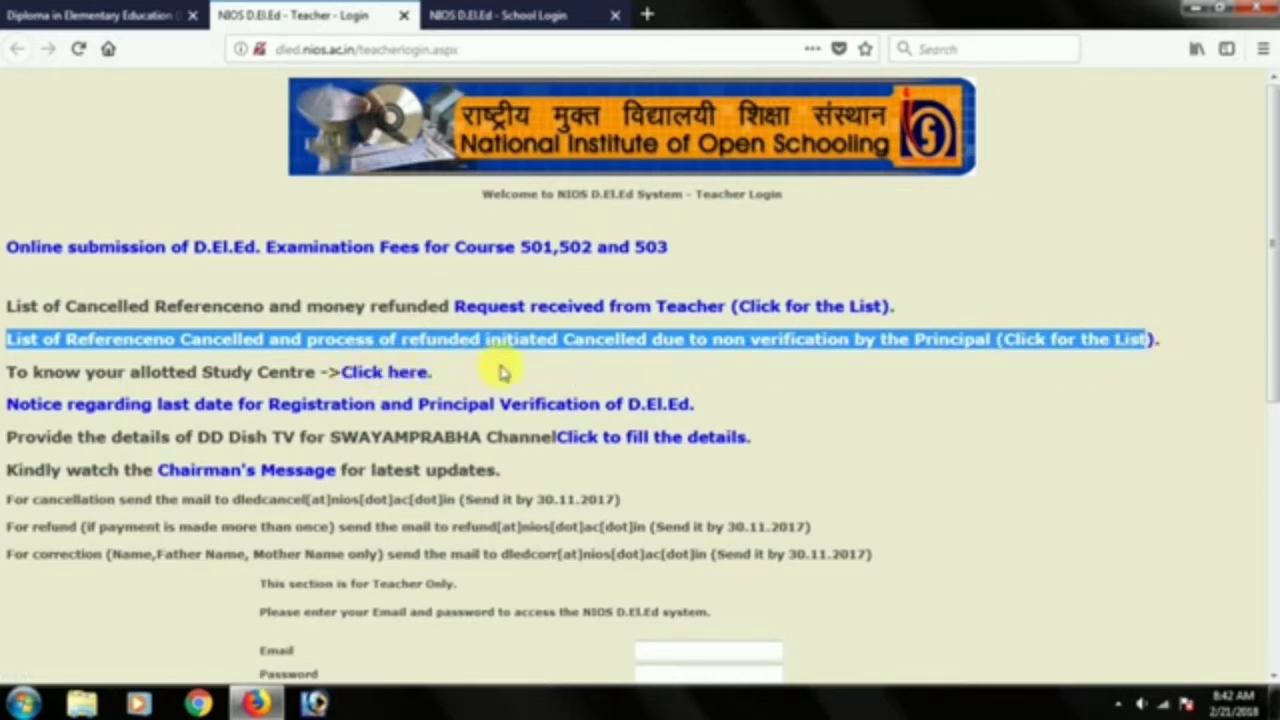
{"action": "left_click", "coordinate": [627, 362]}
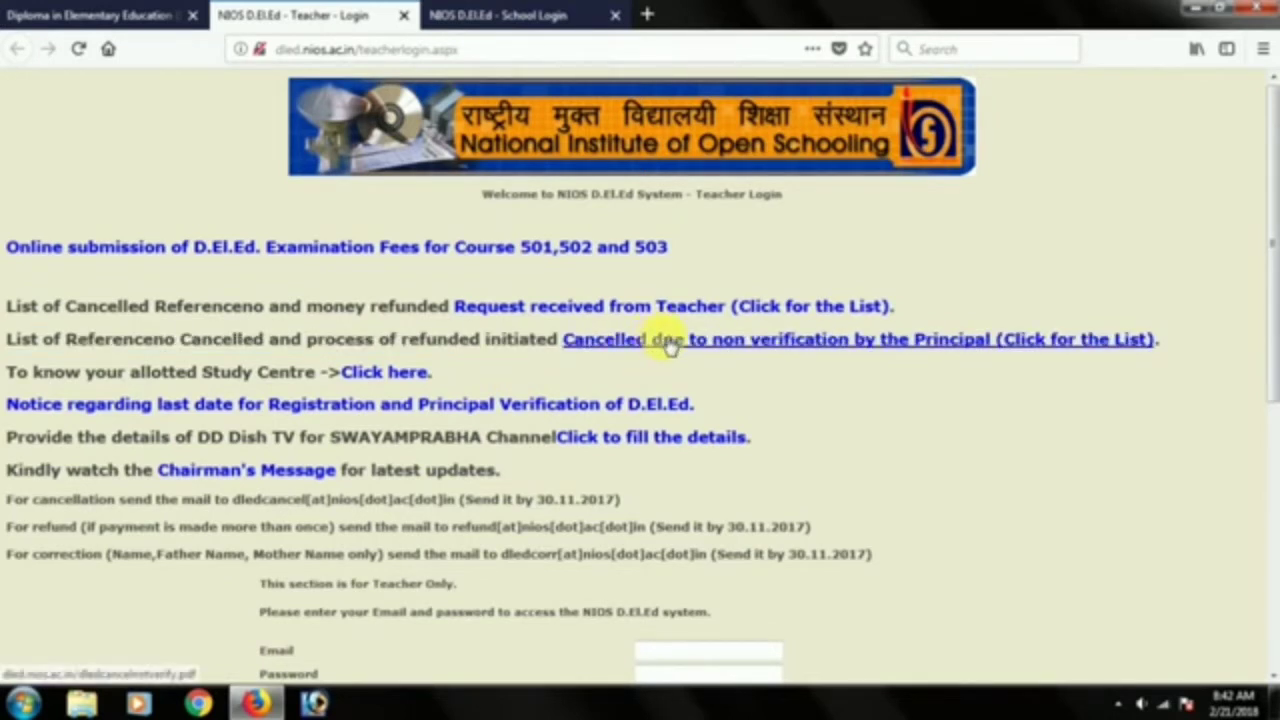
{"action": "left_click", "coordinate": [668, 341]}
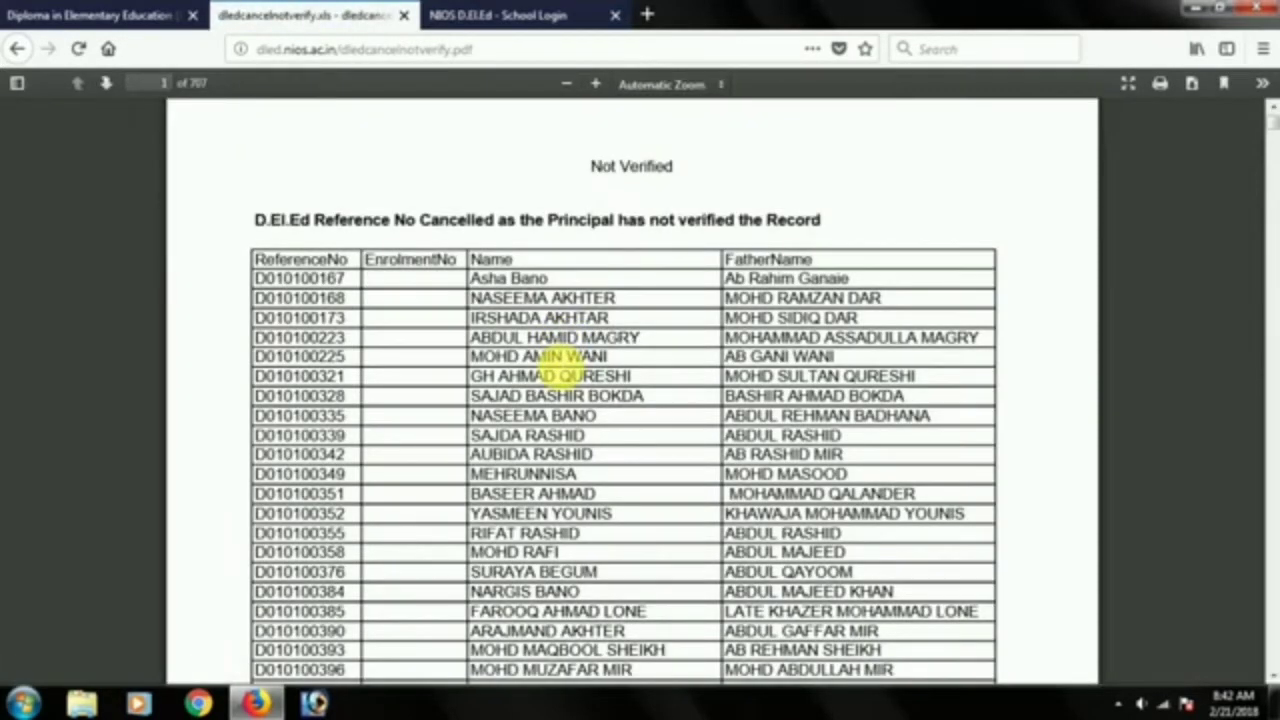
- Examine the list of unverified D.El.Ed reference numbers on the opening pages and around pages 199 and 200
{"action": "scroll", "coordinate": [565, 365], "scroll_direction": "down", "scroll_amount": 8}
{"action": "scroll", "coordinate": [553, 370], "scroll_direction": "down", "scroll_amount": 6}
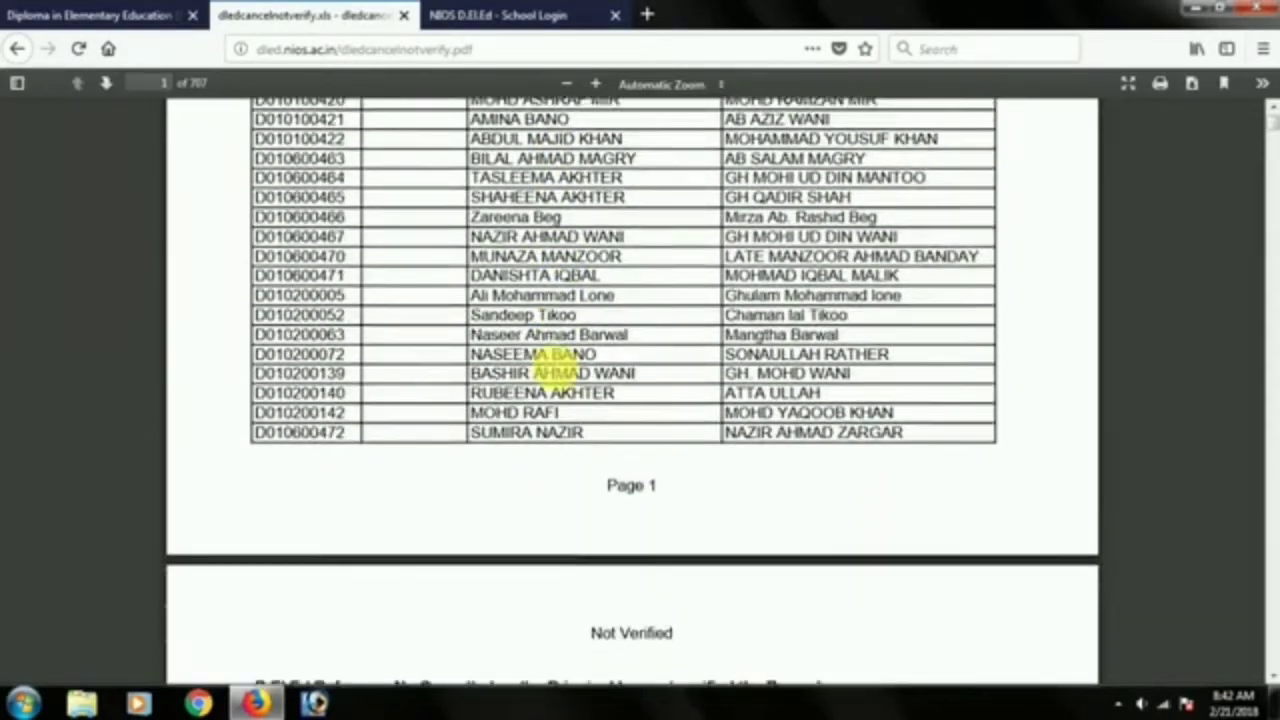
{"action": "scroll", "coordinate": [555, 370], "scroll_direction": "up", "scroll_amount": 4}
{"action": "scroll", "coordinate": [543, 366], "scroll_direction": "down", "scroll_amount": 11}
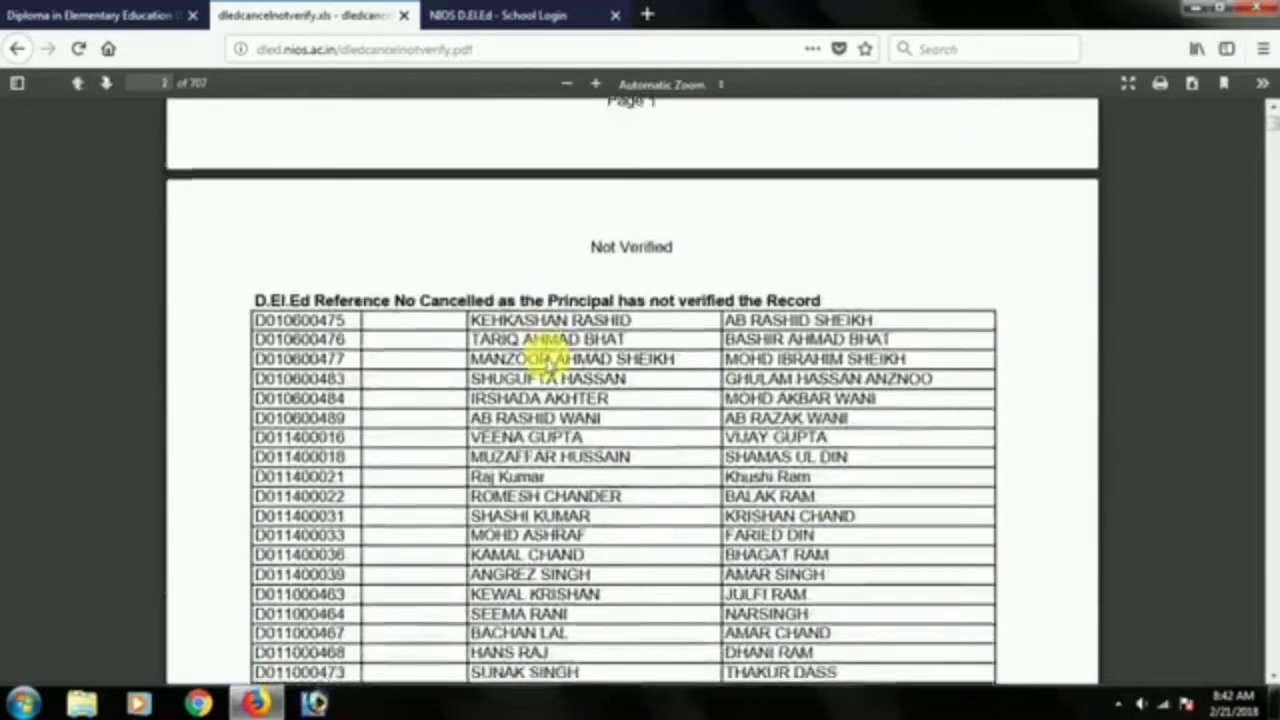
{"action": "scroll", "coordinate": [548, 368], "scroll_direction": "down", "scroll_amount": 20}
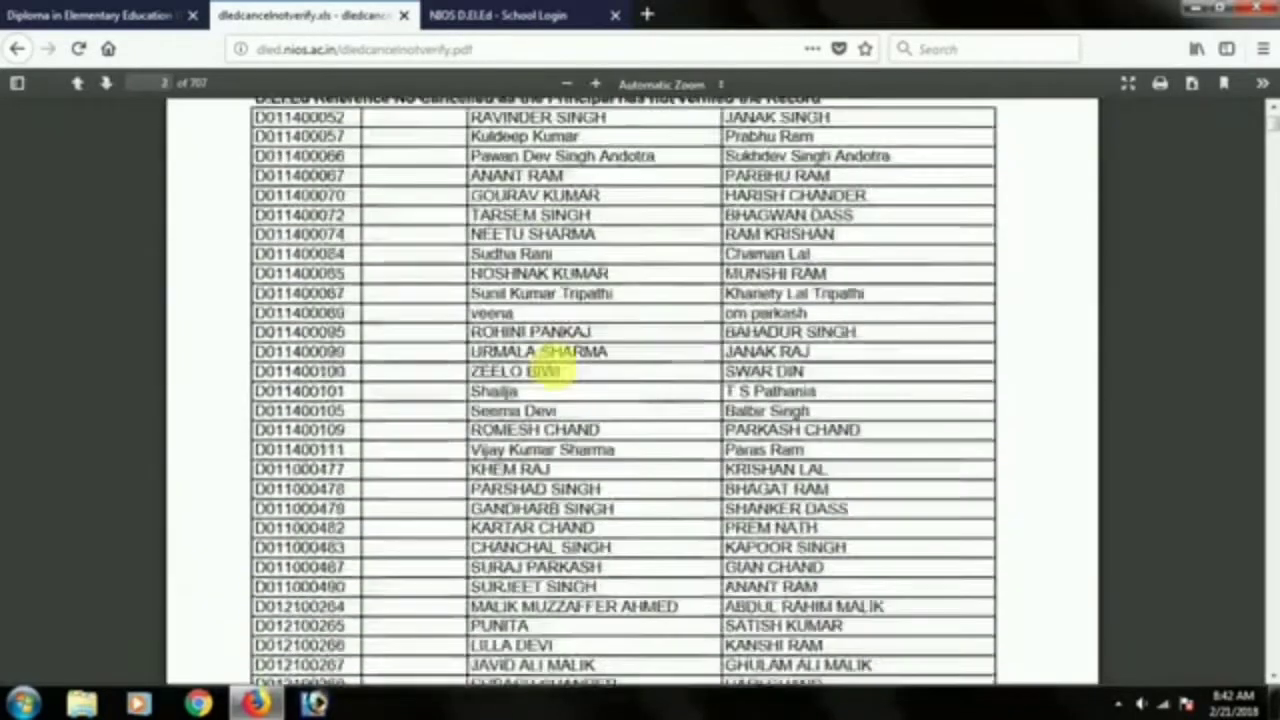
{"action": "scroll", "coordinate": [543, 371], "scroll_direction": "down", "scroll_amount": 13}
{"action": "left_click_drag", "start_coordinate": [1268, 120], "coordinate": [1250, 298]}
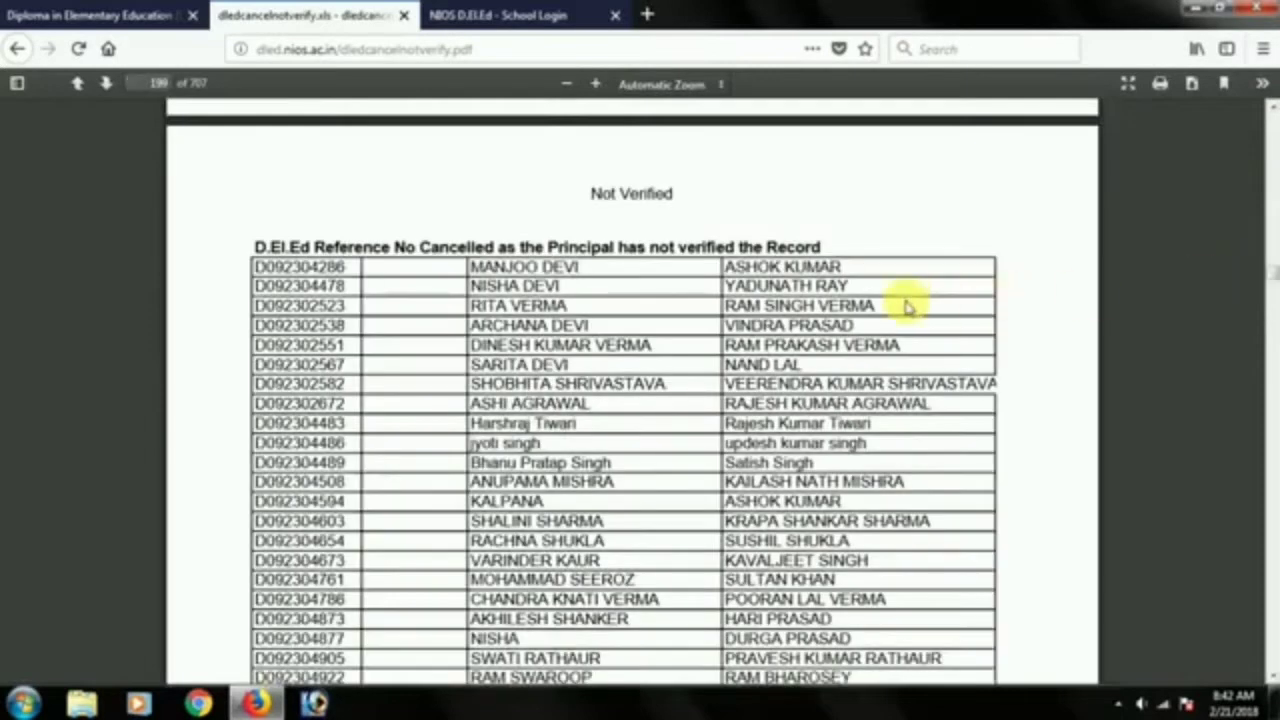
{"action": "scroll", "coordinate": [907, 307], "scroll_direction": "down", "scroll_amount": 4}
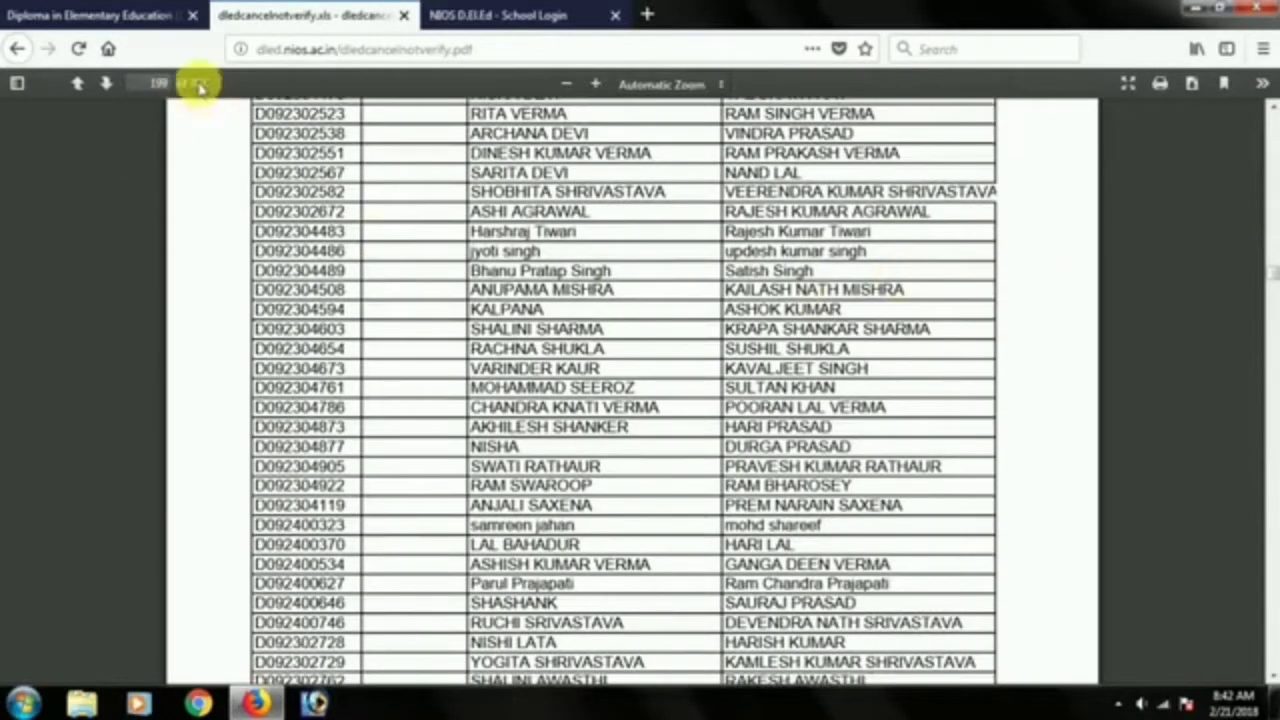
{"action": "scroll", "coordinate": [245, 180], "scroll_direction": "down", "scroll_amount": 15}
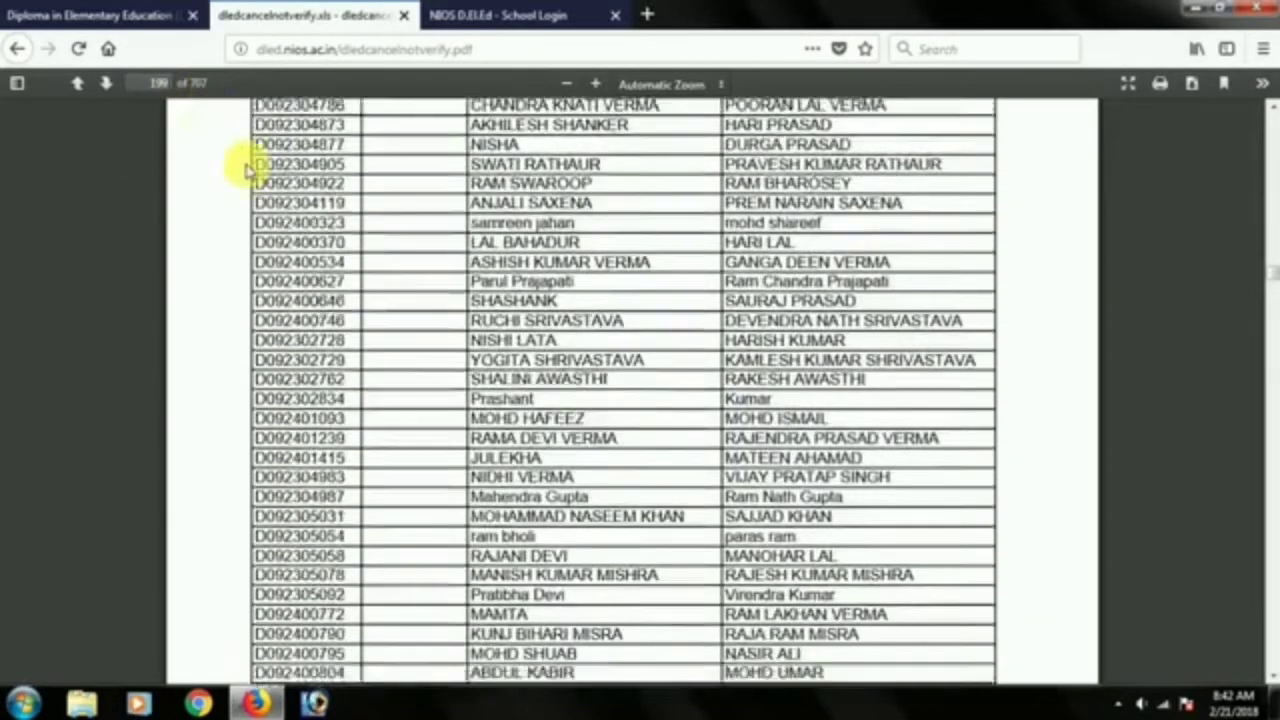
{"action": "scroll", "coordinate": [245, 170], "scroll_direction": "down", "scroll_amount": 15}
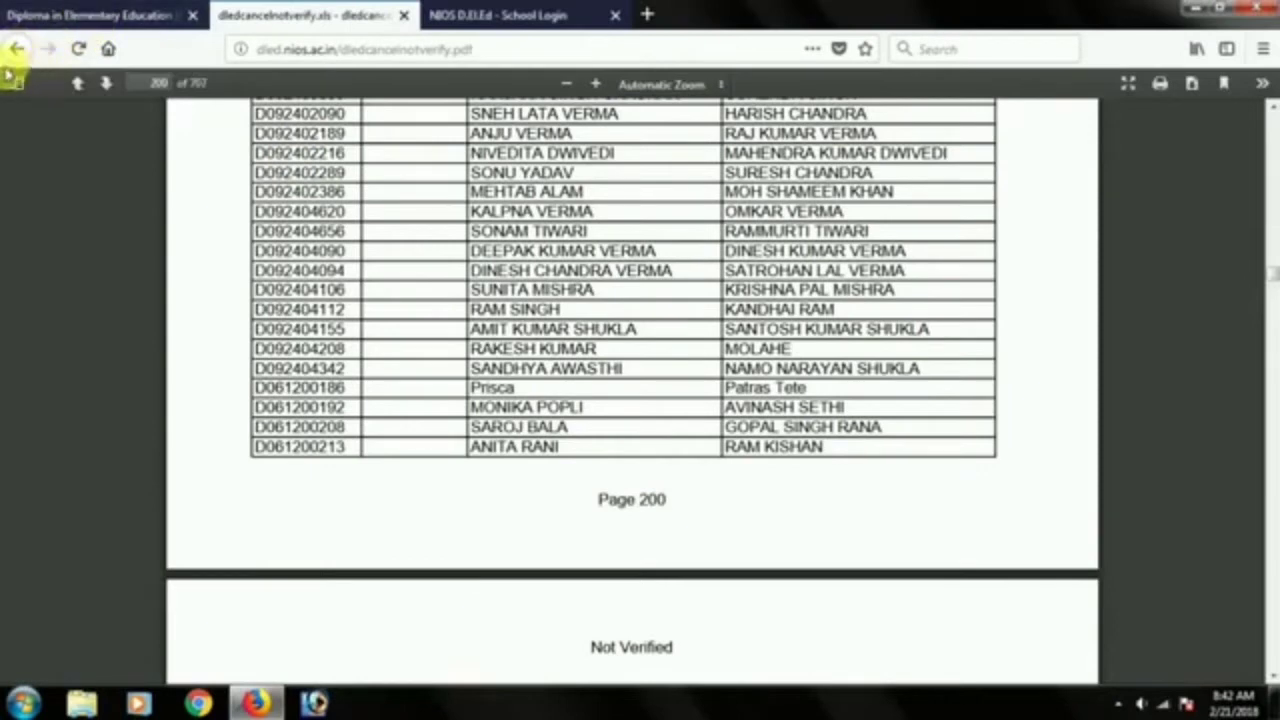
- From the D.El.Ed home page, open the Principal Verification and Study Centre Corner and its Principal Verification record link
{"action": "left_click", "coordinate": [88, 15]}
{"action": "scroll", "coordinate": [434, 237], "scroll_direction": "down", "scroll_amount": 3}
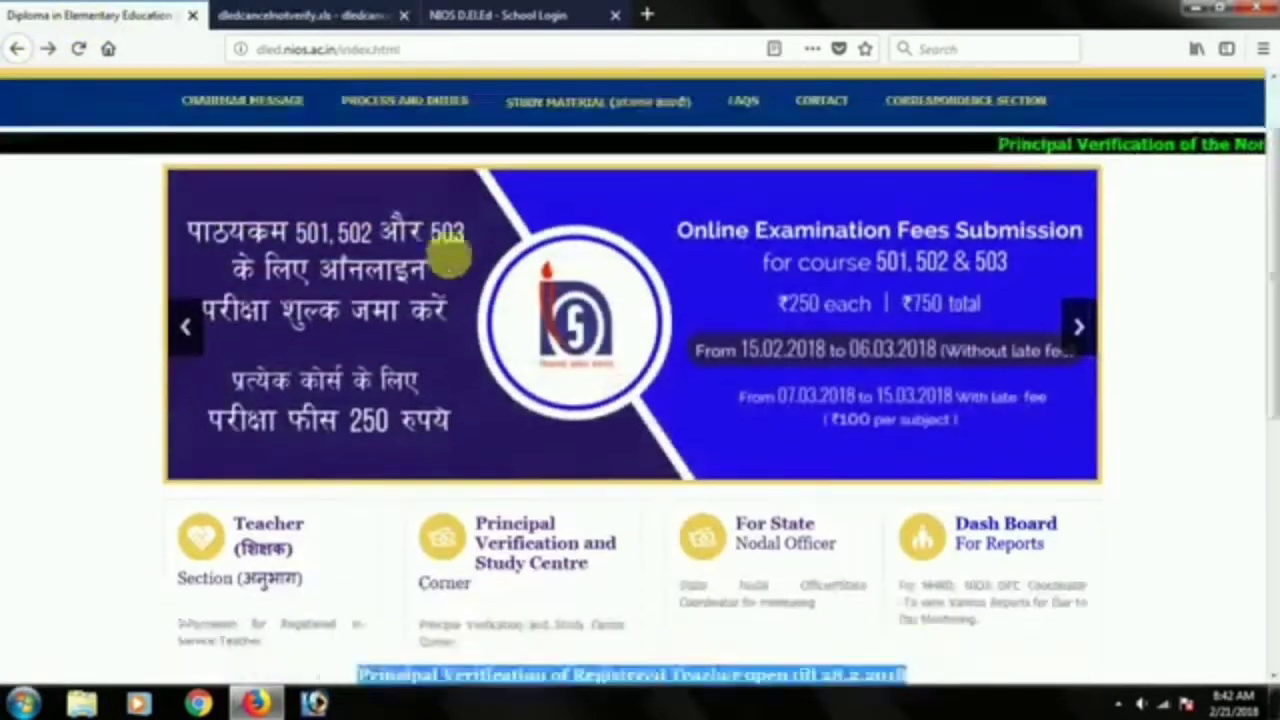
{"action": "left_click", "coordinate": [508, 409]}
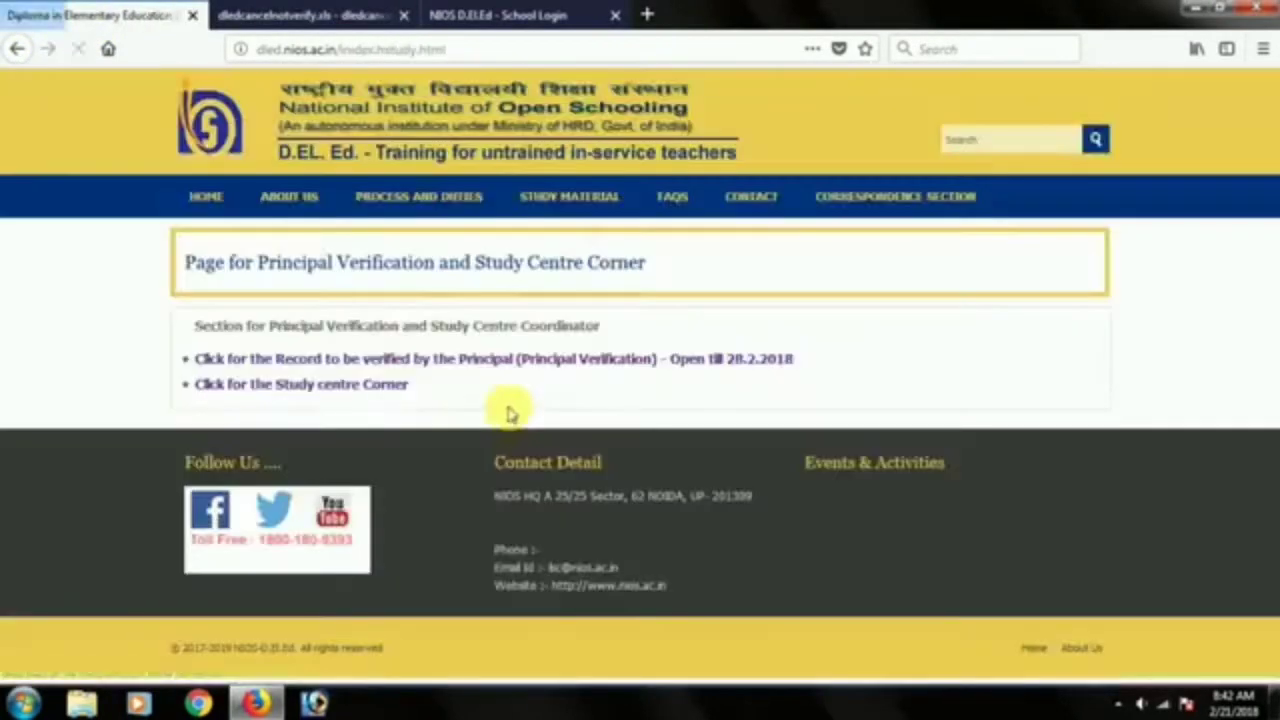
{"action": "left_click", "coordinate": [432, 360]}
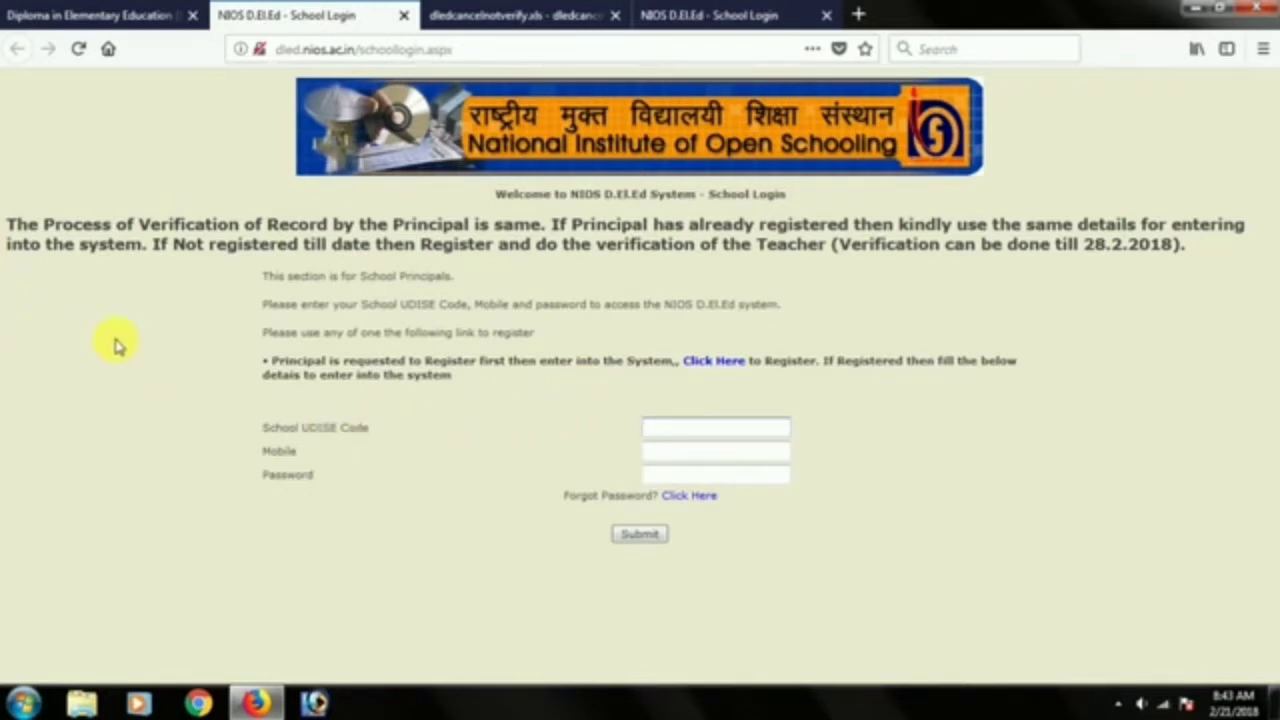
- Read the School Login notice, highlighting the sentence on the verification process and the 28.2.2018 deadline
{"action": "left_click_drag", "start_coordinate": [8, 225], "coordinate": [552, 240]}
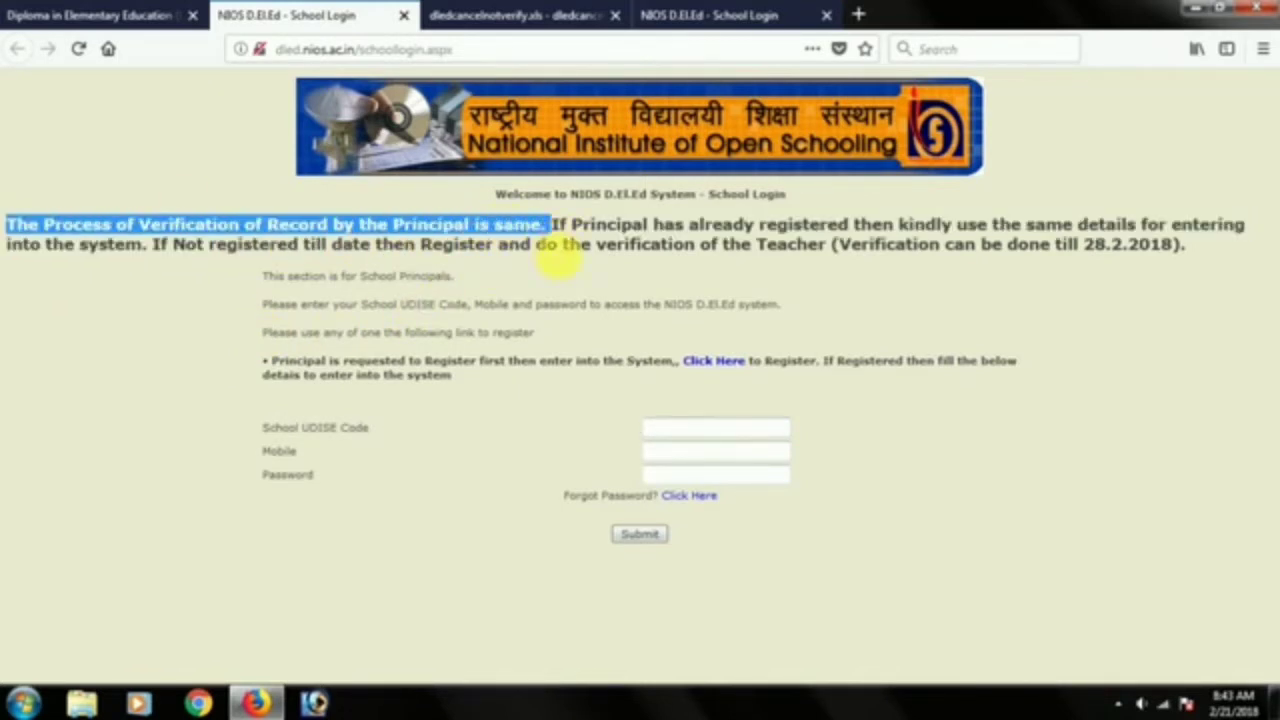
{"action": "left_click", "coordinate": [730, 252]}
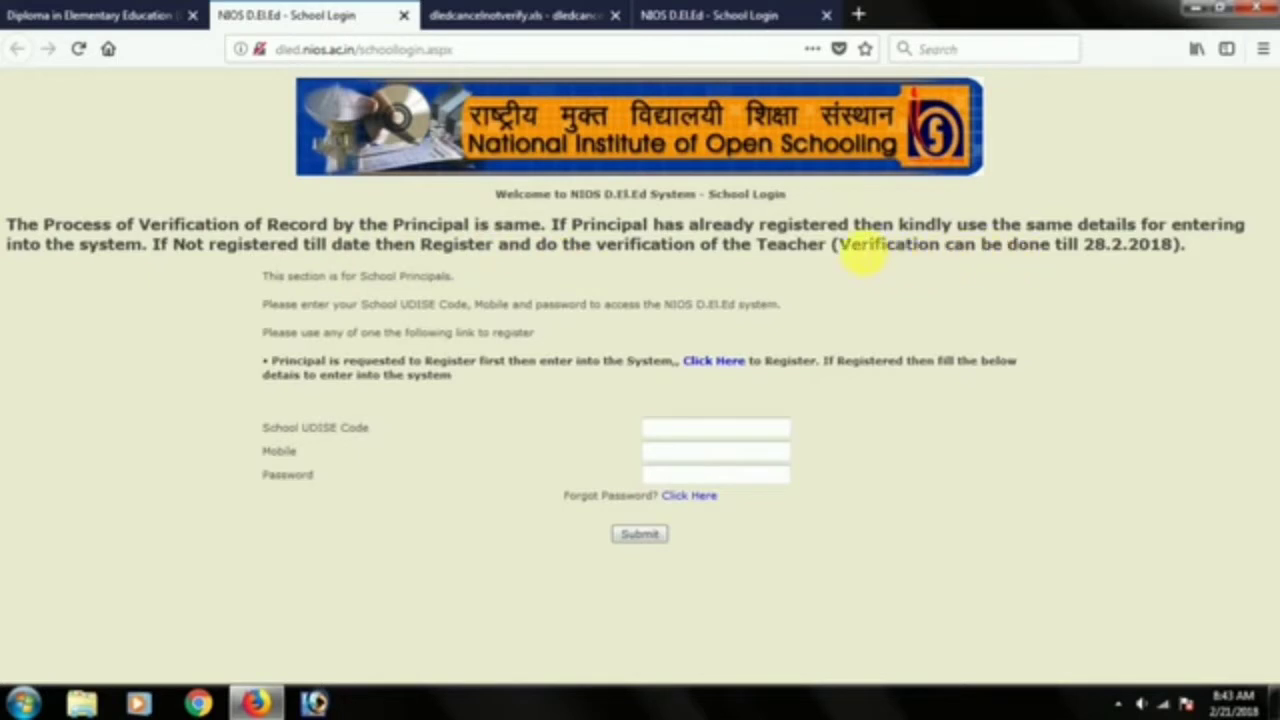
{"action": "left_click_drag", "start_coordinate": [830, 244], "coordinate": [1220, 290]}
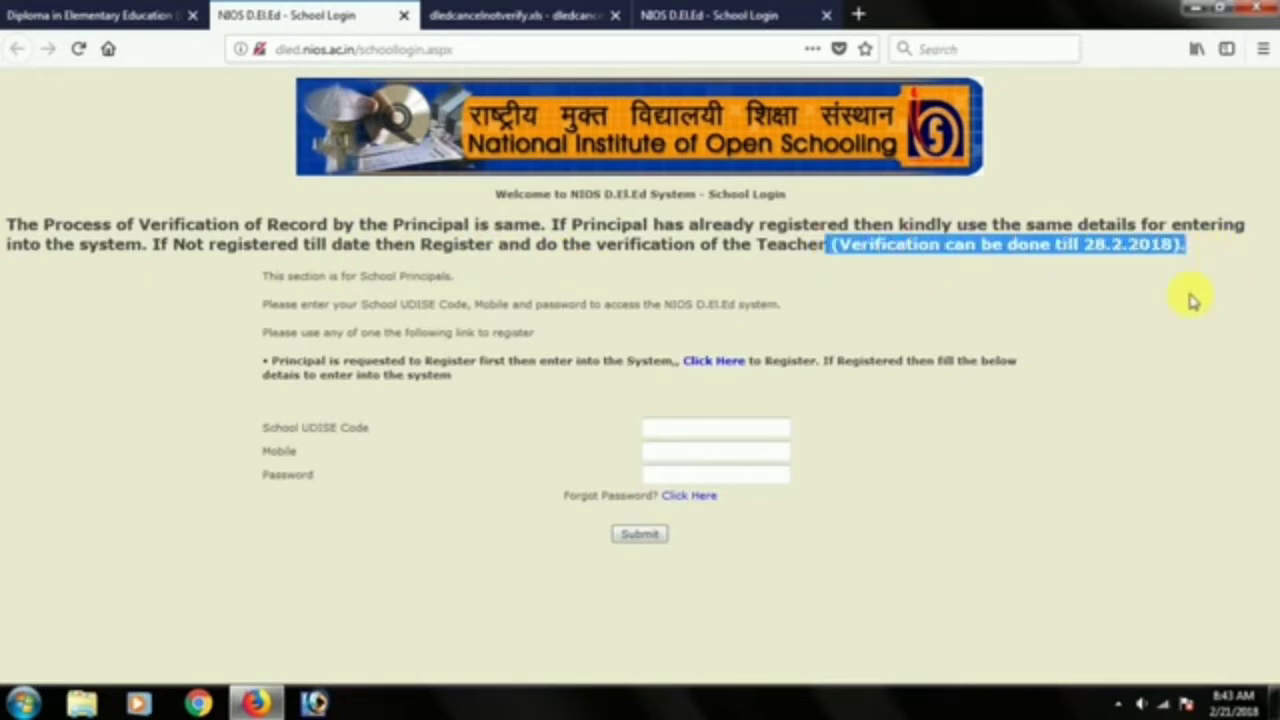
{"action": "left_click", "coordinate": [392, 302]}
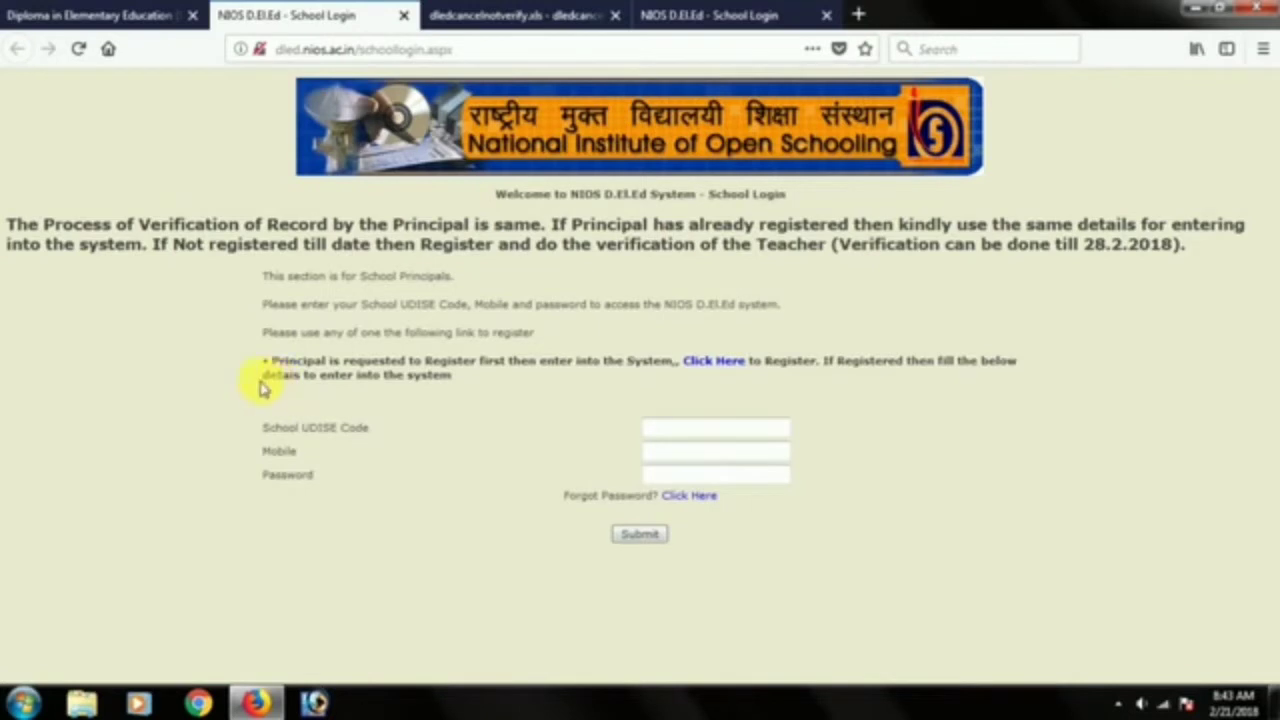
- Review the School UDISE Code, Mobile and Password fields, and highlight the notice and login instructions down to the field labels
{"action": "left_click", "coordinate": [705, 430]}
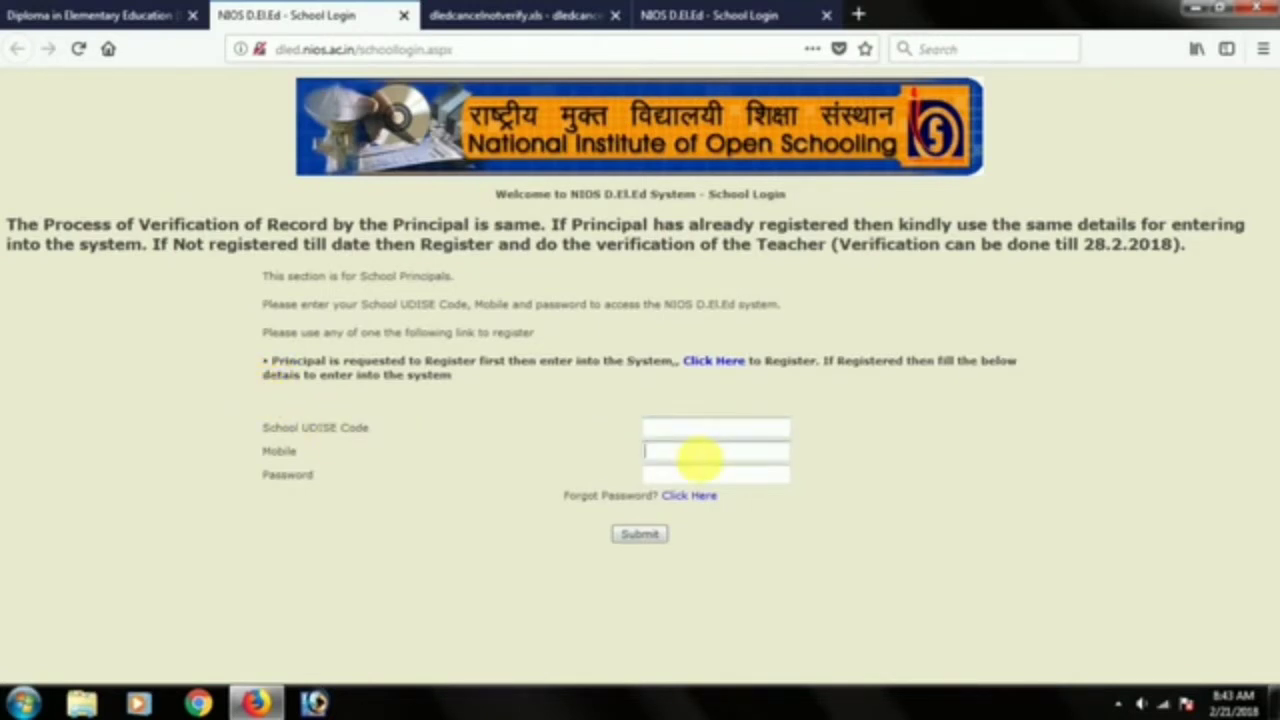
{"action": "left_click", "coordinate": [907, 490]}
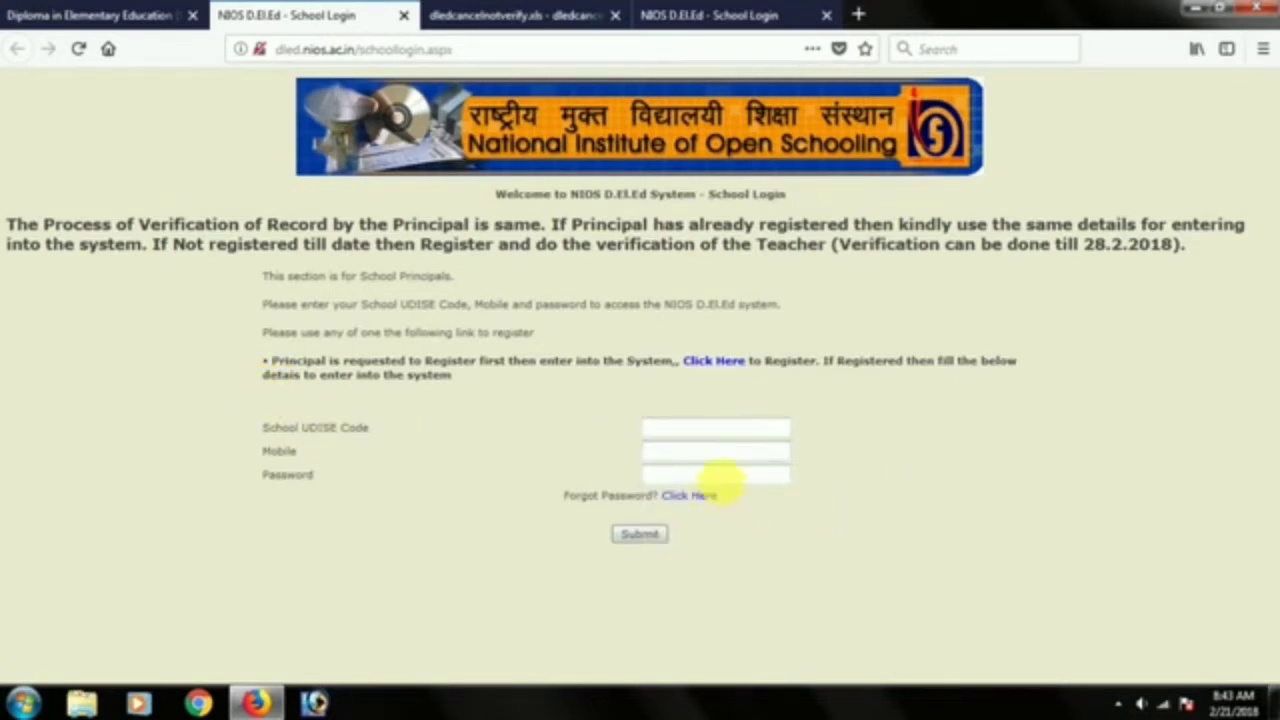
{"action": "left_click", "coordinate": [737, 476]}
{"action": "left_click", "coordinate": [912, 471]}
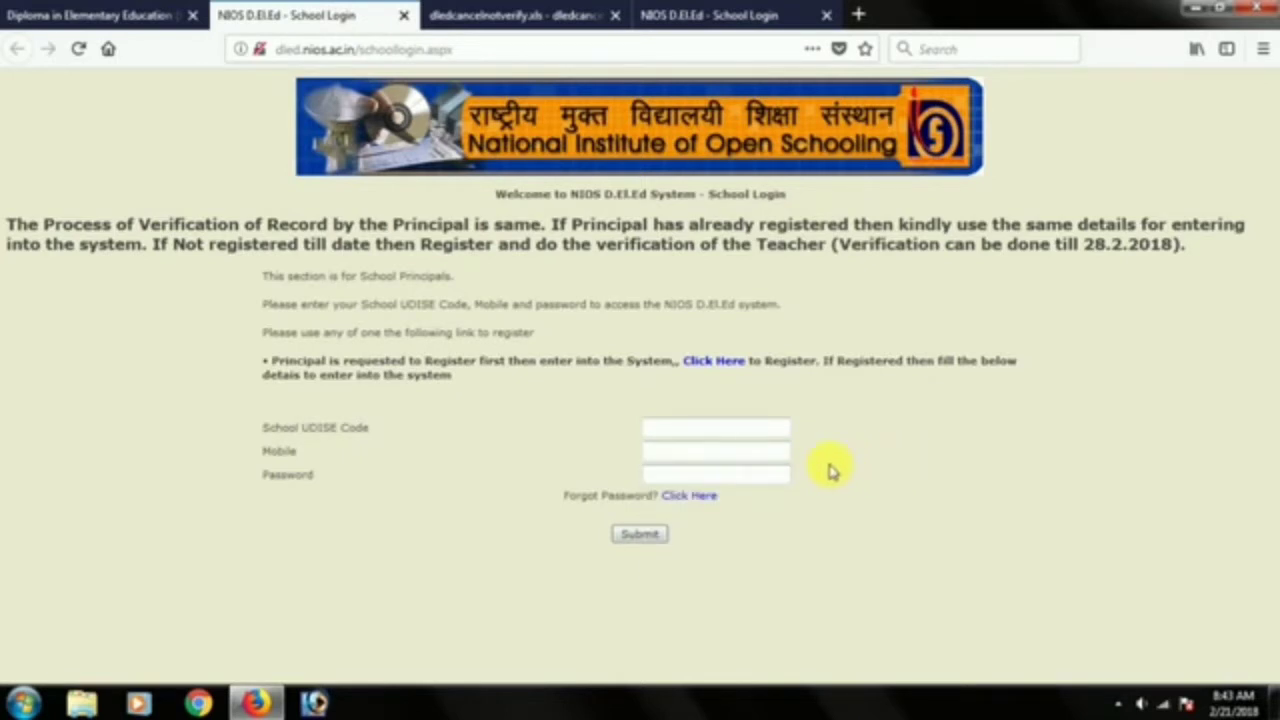
{"action": "left_click", "coordinate": [685, 430]}
{"action": "left_click_drag", "start_coordinate": [10, 226], "coordinate": [388, 500]}
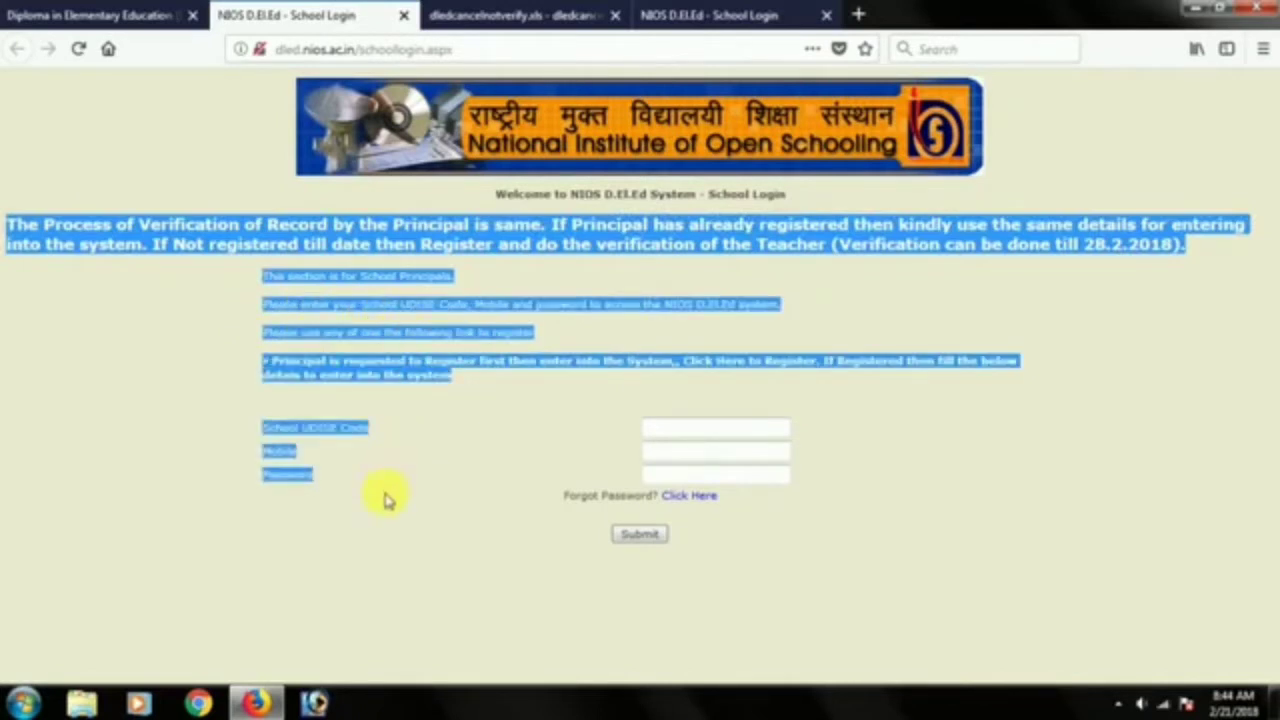
{"action": "left_click", "coordinate": [472, 428]}
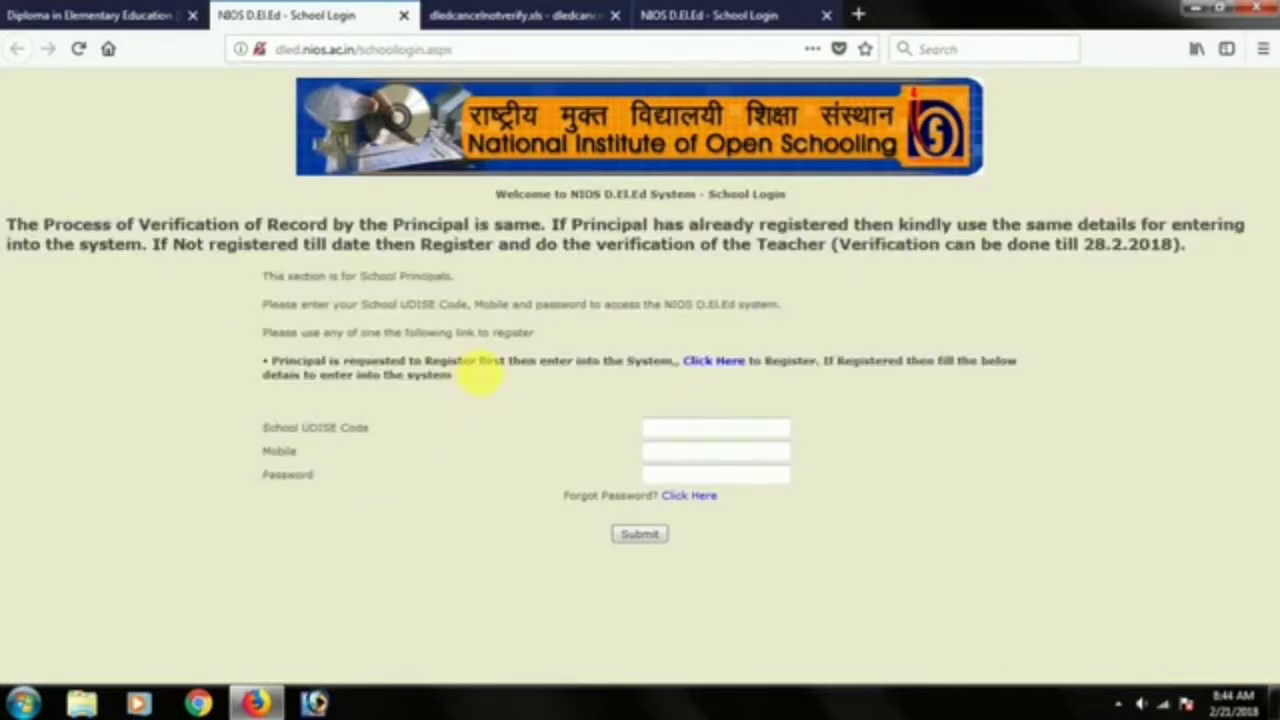
- Switch back to the cancelled reference number list and return to its first page
{"action": "left_click", "coordinate": [95, 15]}
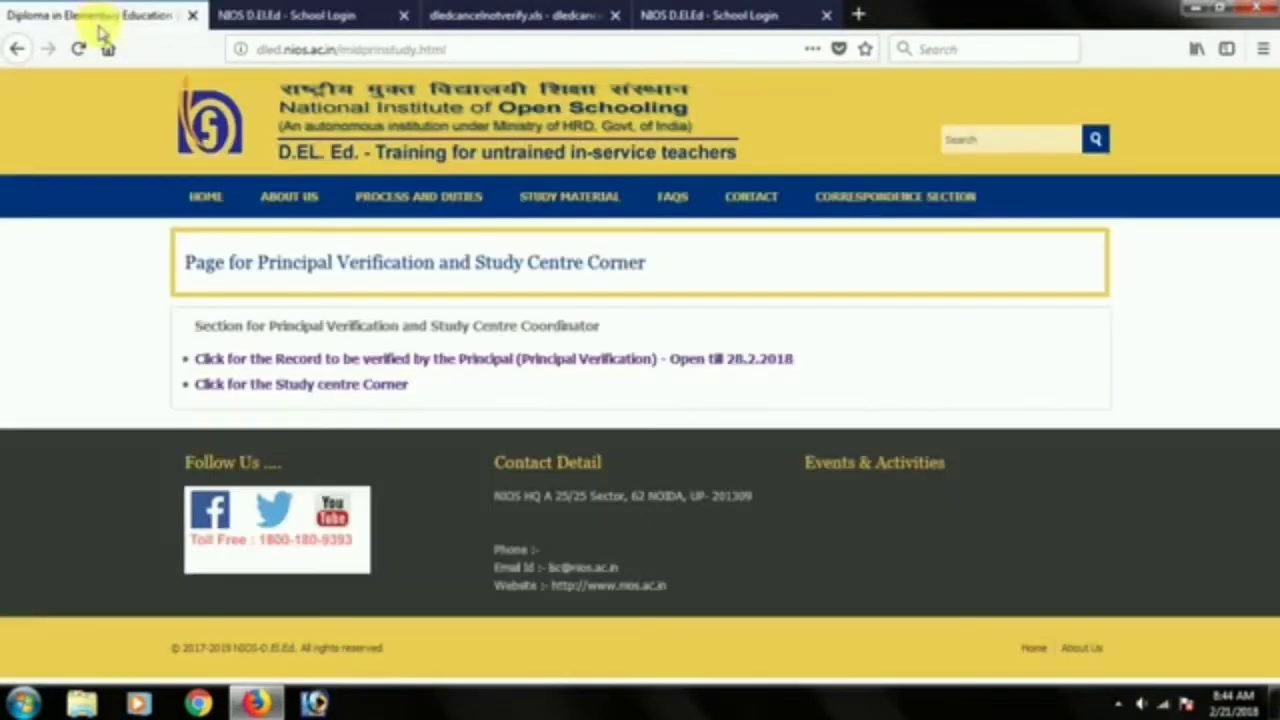
{"action": "left_click", "coordinate": [360, 15]}
{"action": "left_click", "coordinate": [595, 15]}
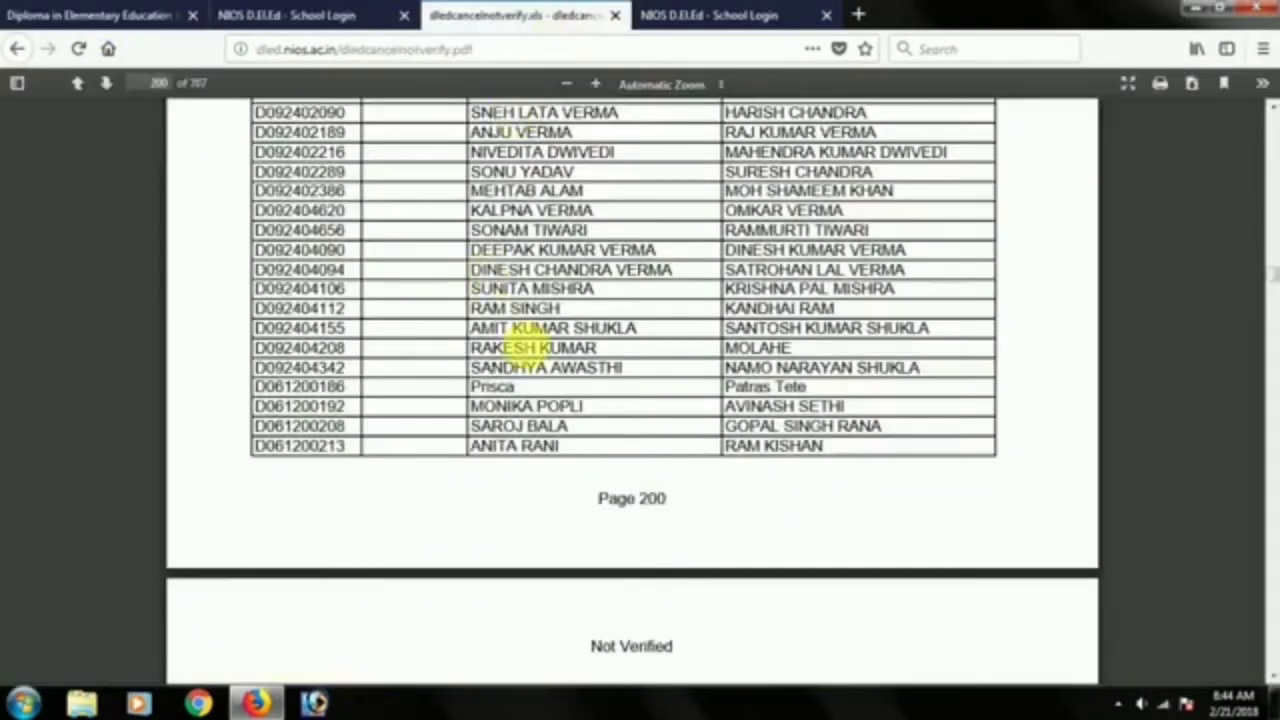
{"action": "scroll", "coordinate": [520, 340], "scroll_direction": "up", "scroll_amount": 5}
{"action": "scroll", "coordinate": [530, 320], "scroll_direction": "up", "scroll_amount": 15}
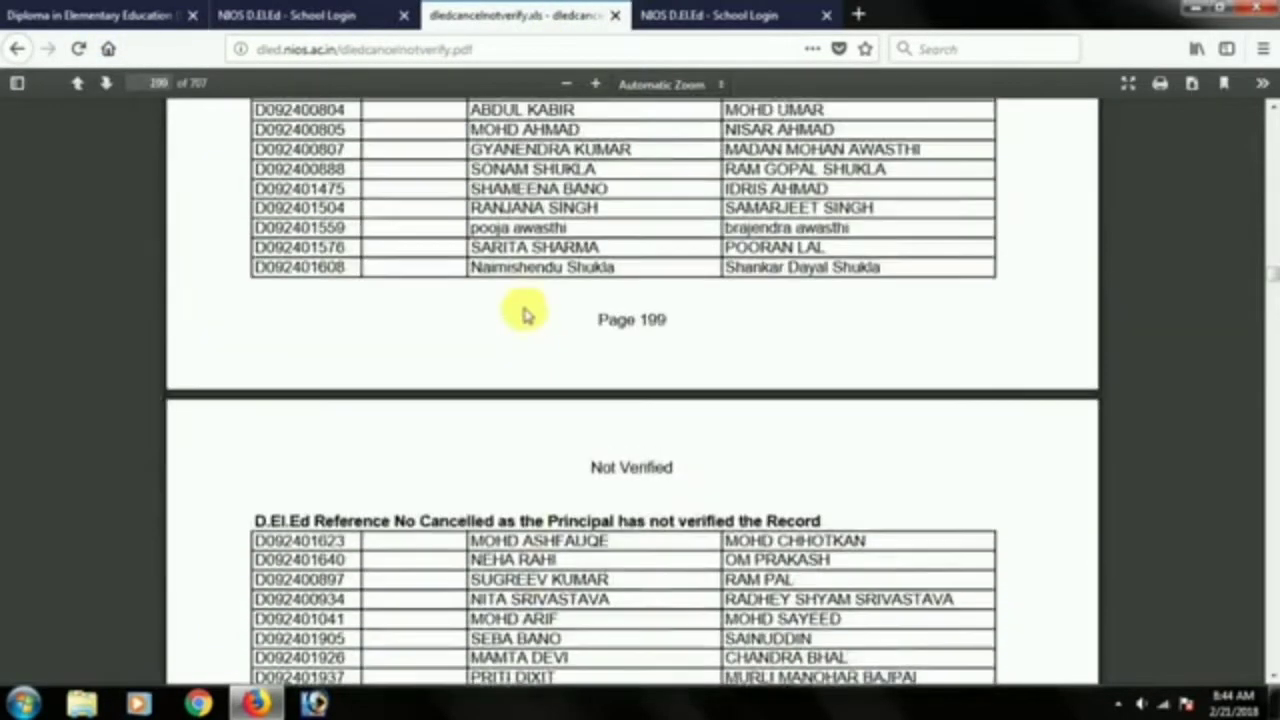
{"action": "scroll", "coordinate": [520, 318], "scroll_direction": "up", "scroll_amount": 15}
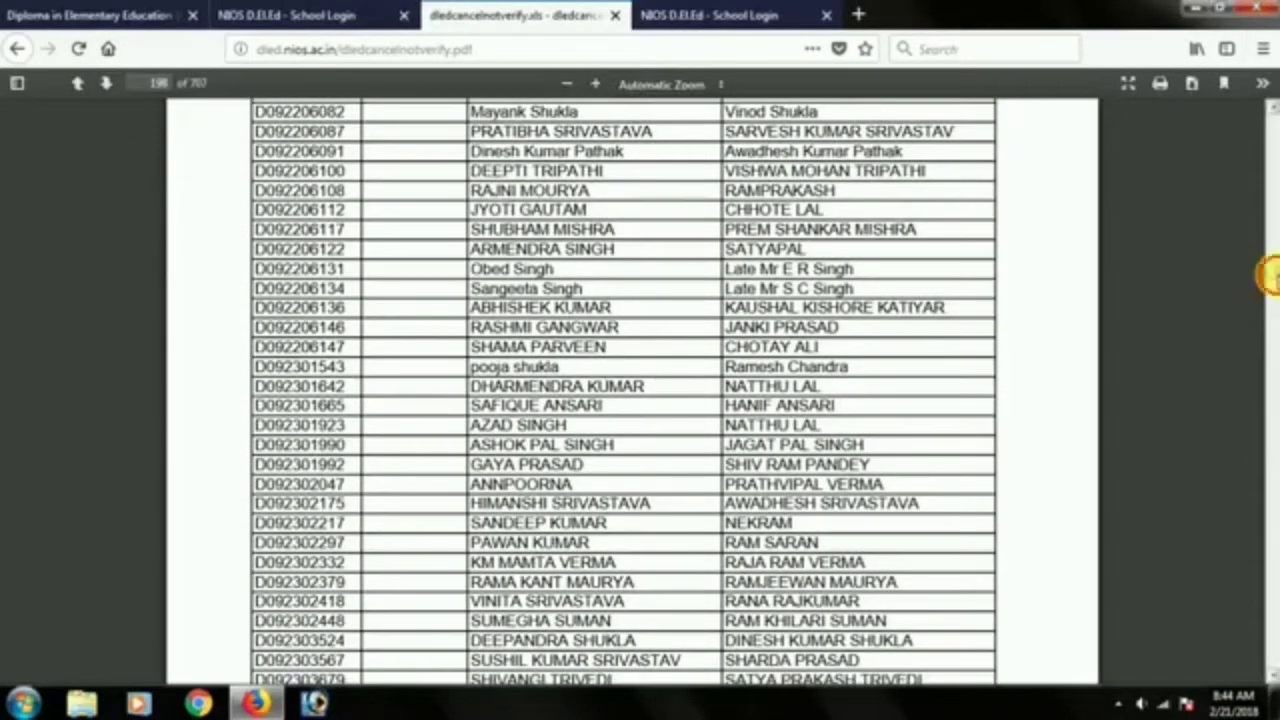
{"action": "left_click_drag", "start_coordinate": [1268, 278], "coordinate": [1268, 88]}
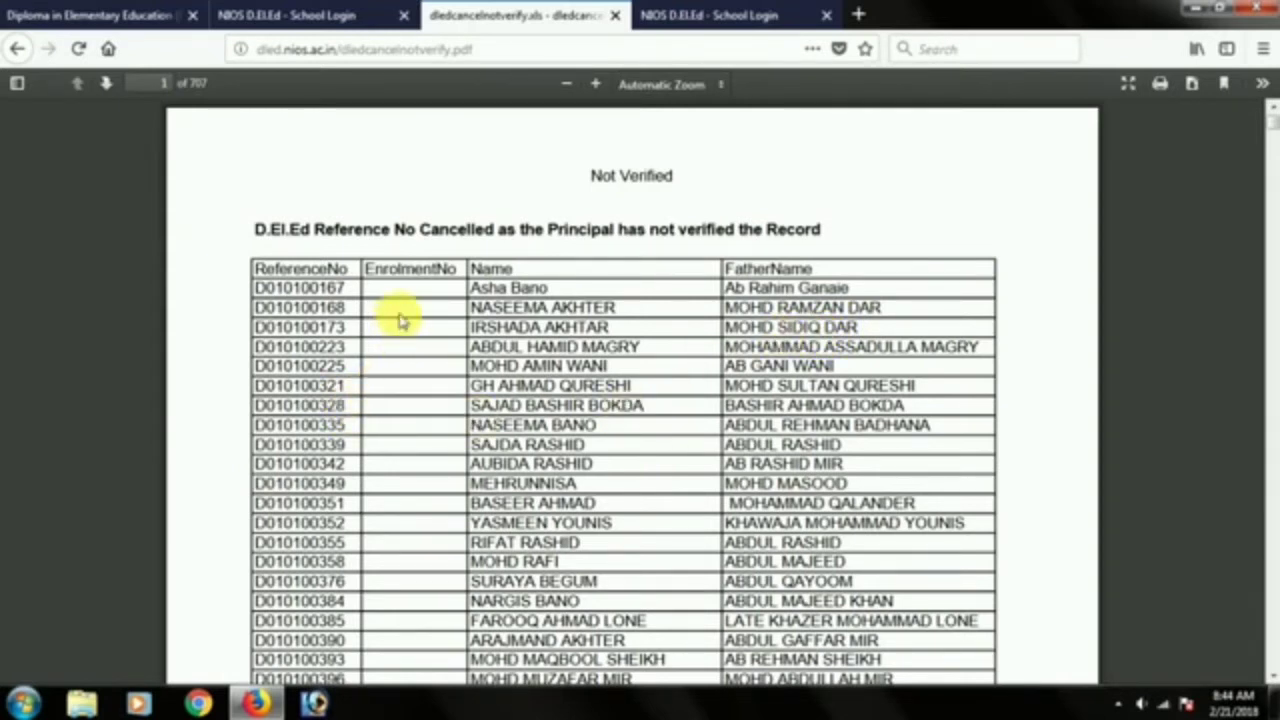
- Examine the entries on the first two pages of the cancelled list and return to the School Login page
{"action": "left_click_drag", "start_coordinate": [487, 296], "coordinate": [543, 405]}
{"action": "left_click", "coordinate": [543, 405]}
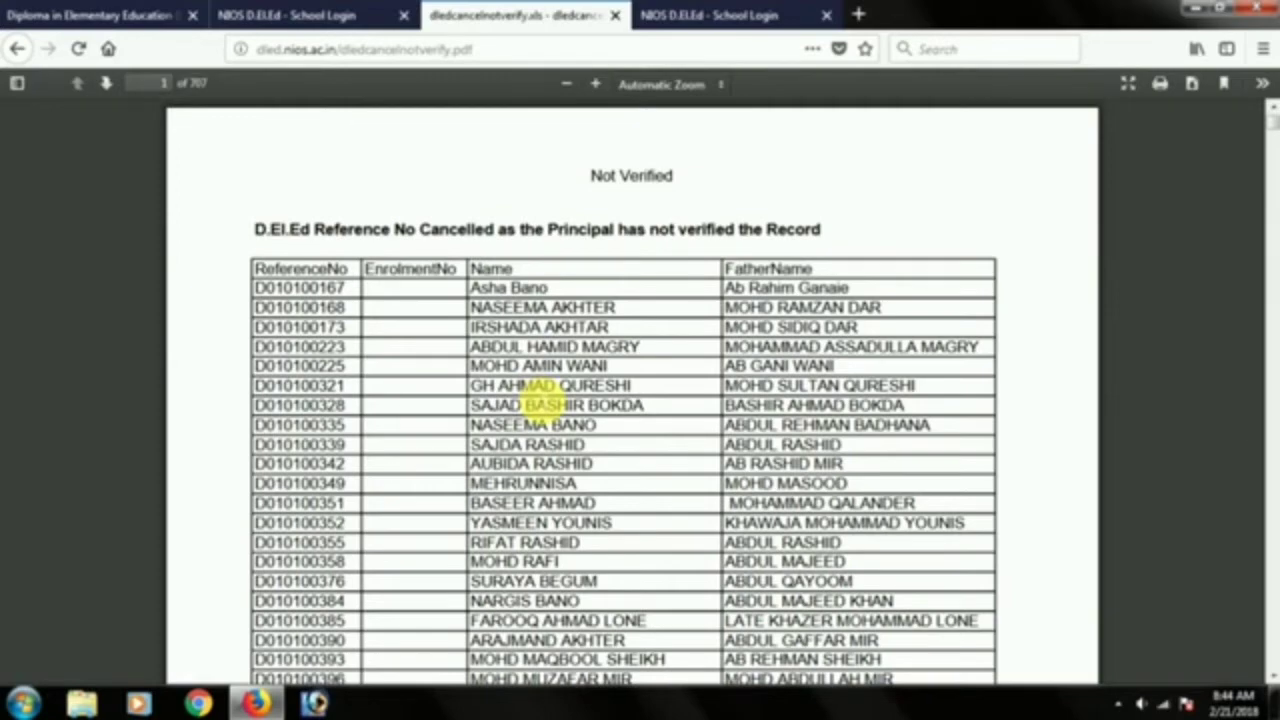
{"action": "scroll", "coordinate": [545, 398], "scroll_direction": "down", "scroll_amount": 3}
{"action": "scroll", "coordinate": [540, 398], "scroll_direction": "down", "scroll_amount": 2}
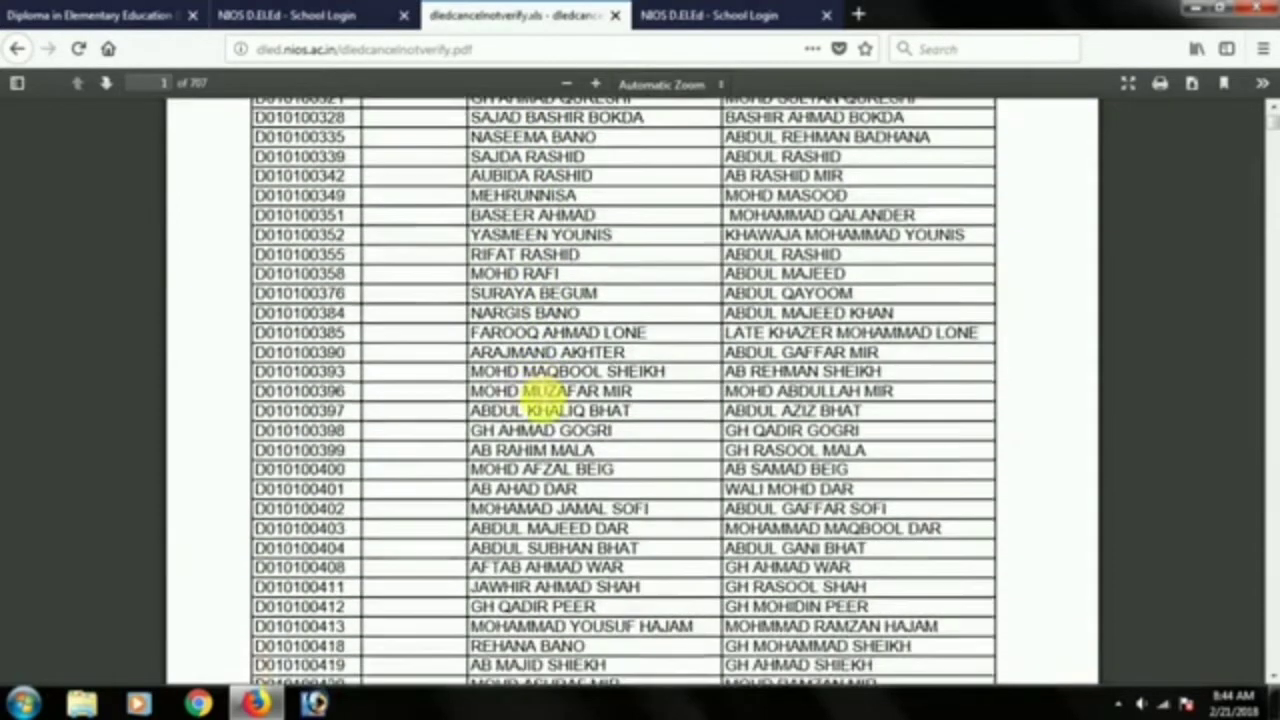
{"action": "scroll", "coordinate": [545, 400], "scroll_direction": "down", "scroll_amount": 8}
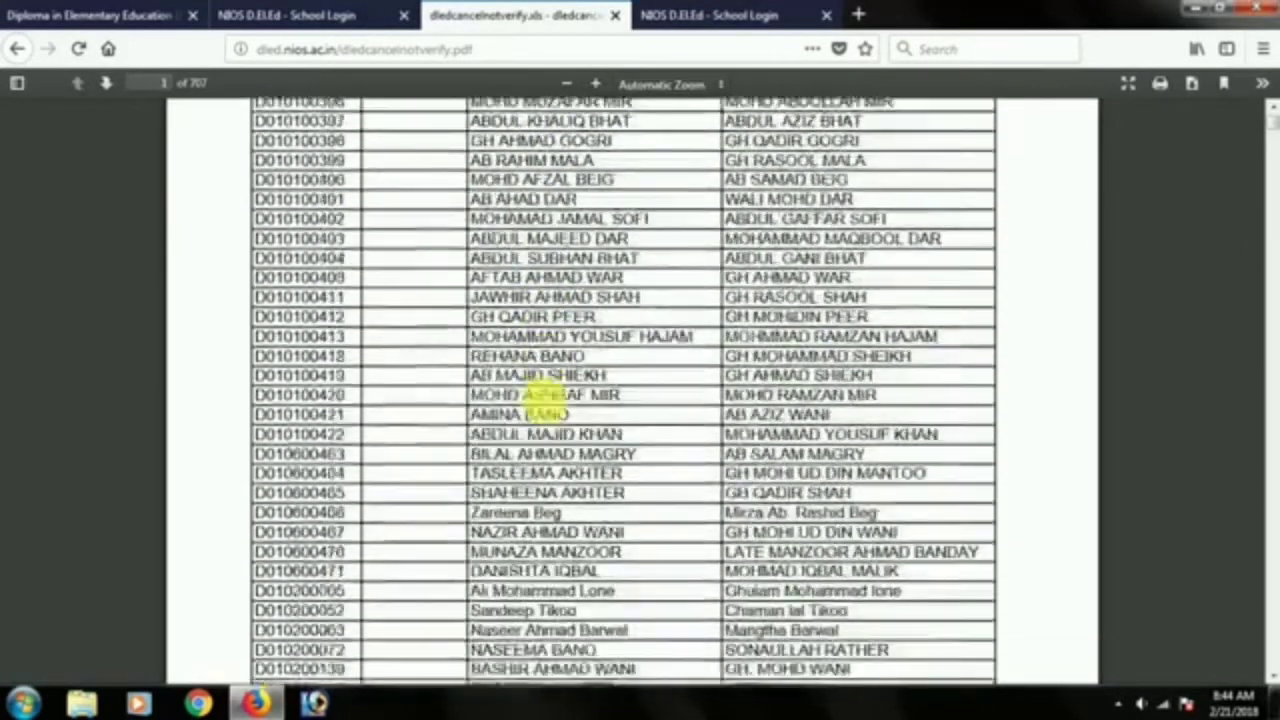
{"action": "scroll", "coordinate": [545, 400], "scroll_direction": "down", "scroll_amount": 12}
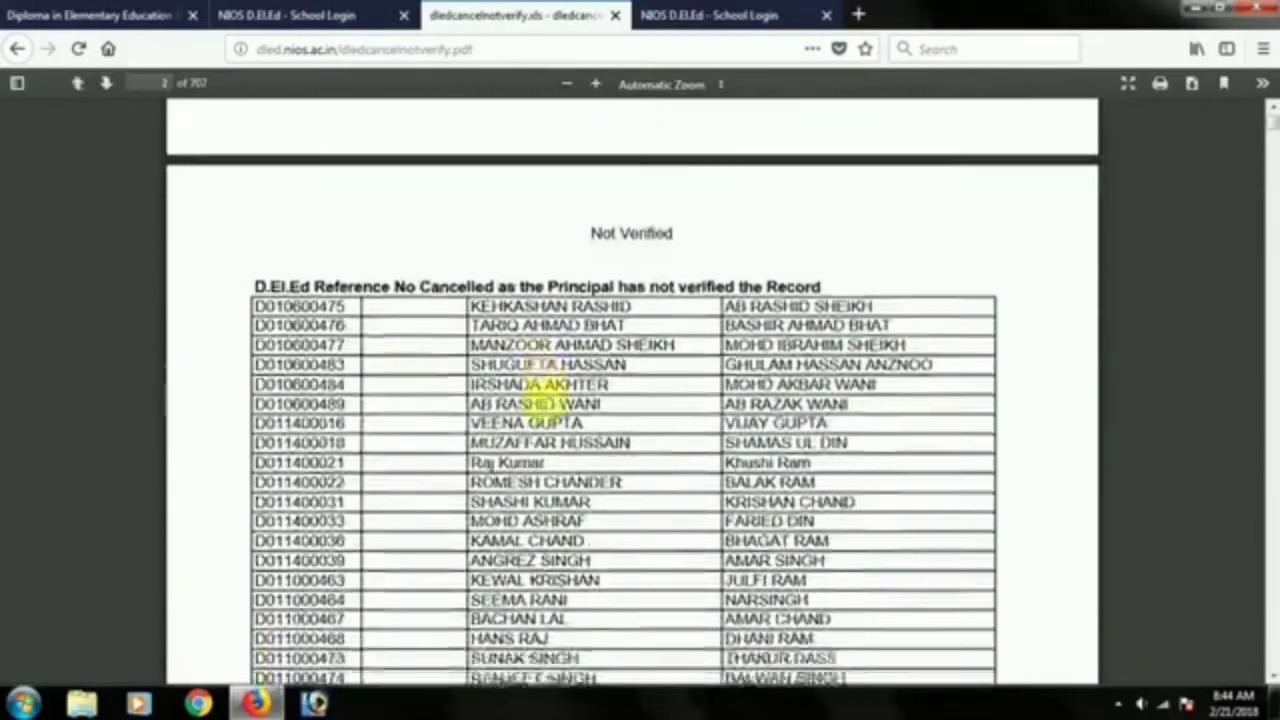
{"action": "scroll", "coordinate": [530, 390], "scroll_direction": "down", "scroll_amount": 7}
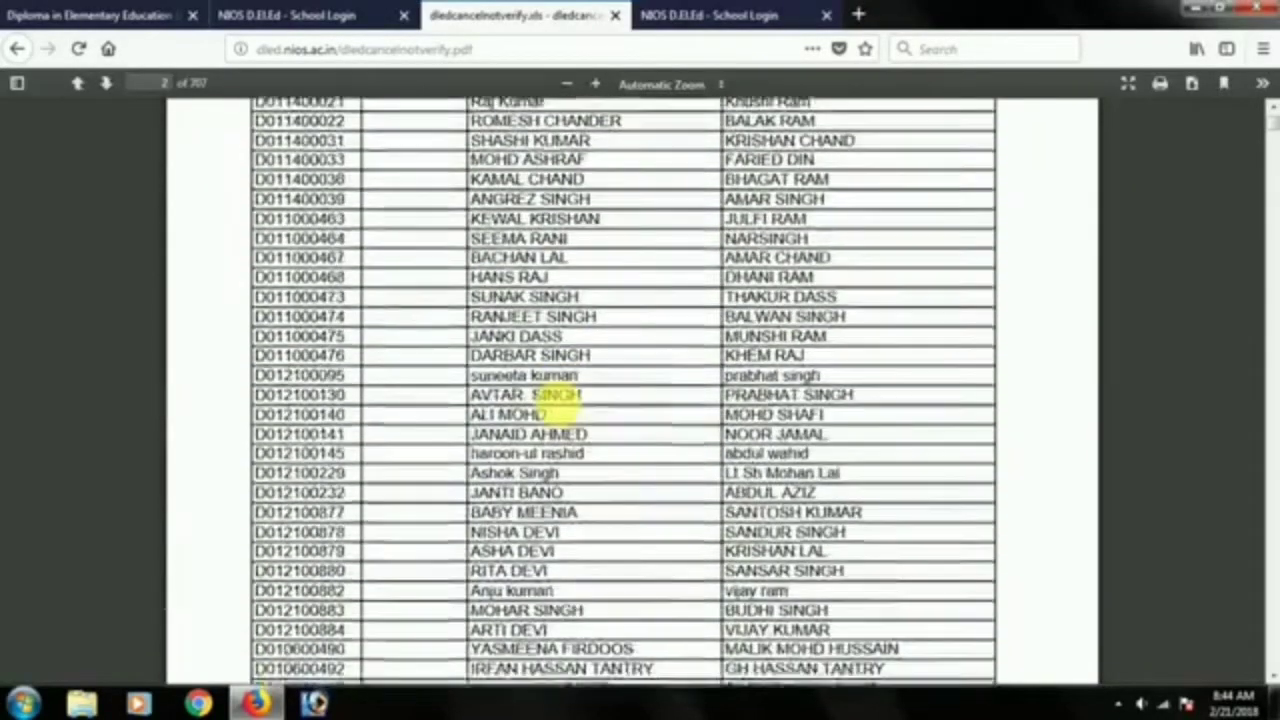
{"action": "scroll", "coordinate": [558, 402], "scroll_direction": "down", "scroll_amount": 7}
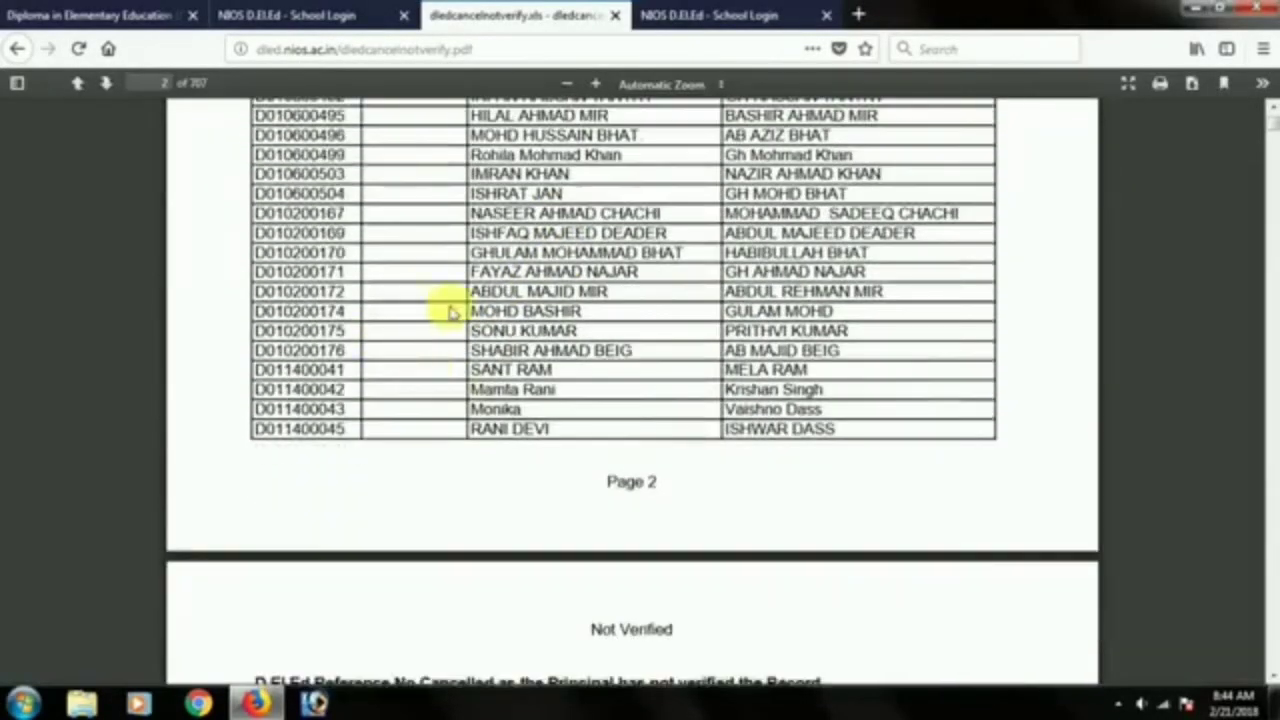
{"action": "left_click", "coordinate": [325, 14]}
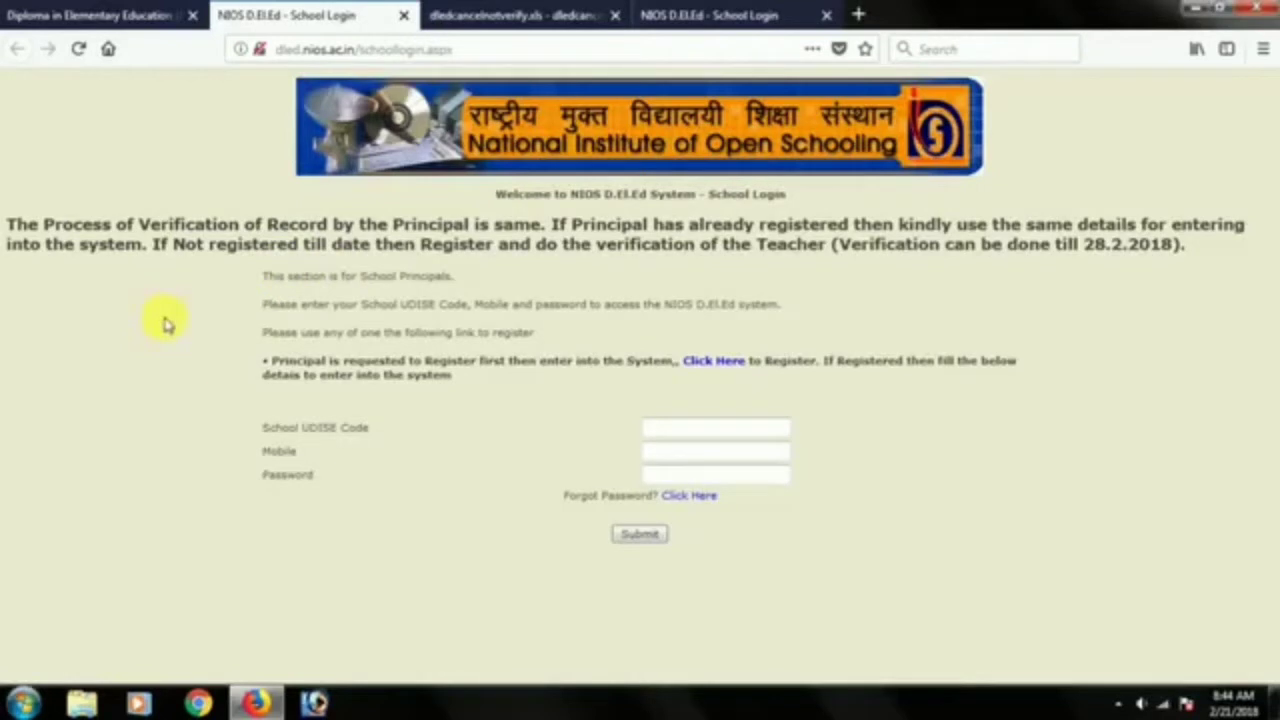
- Highlight the School Login notice about principal verification, clear the highlight, and switch to the Diploma in Elementary Education home page
{"action": "left_click_drag", "start_coordinate": [8, 224], "coordinate": [171, 266]}
{"action": "left_click", "coordinate": [168, 284]}
{"action": "left_click", "coordinate": [117, 7]}
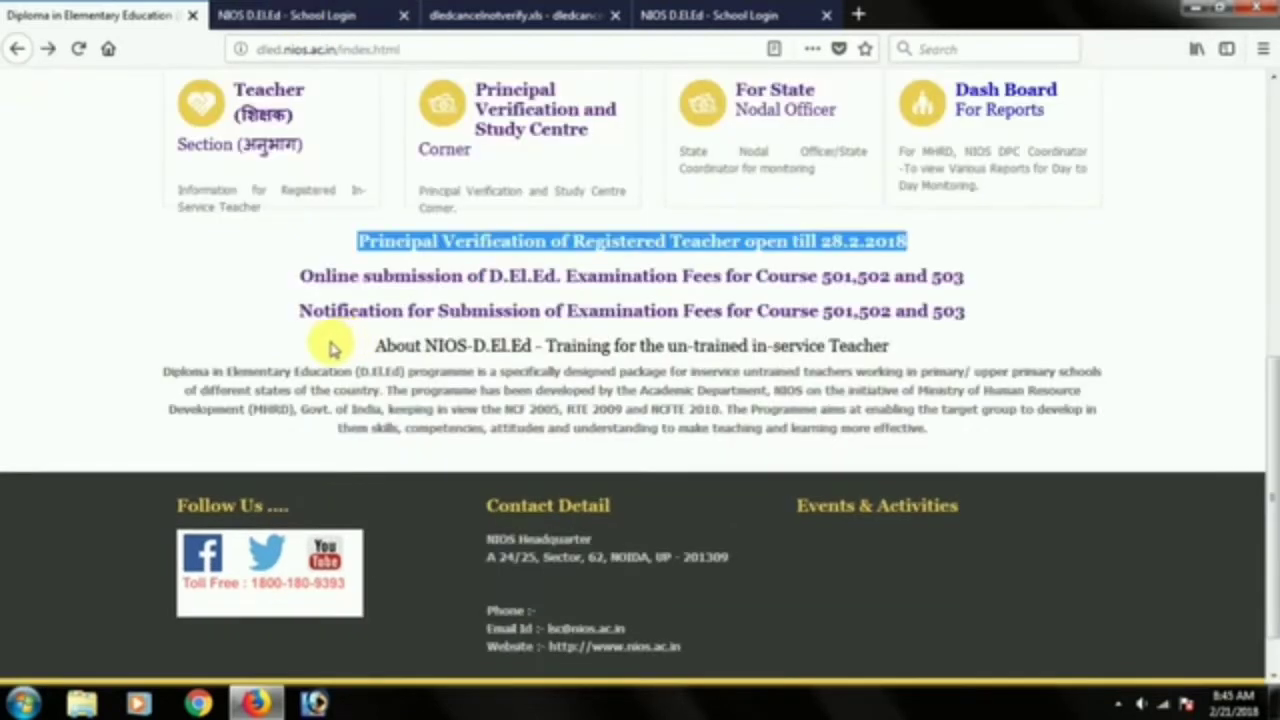
- Open the online submission page for D.El.Ed. Examination Fees for Course 501, 502 and 503
{"action": "scroll", "coordinate": [316, 347], "scroll_direction": "down", "scroll_amount": 1}
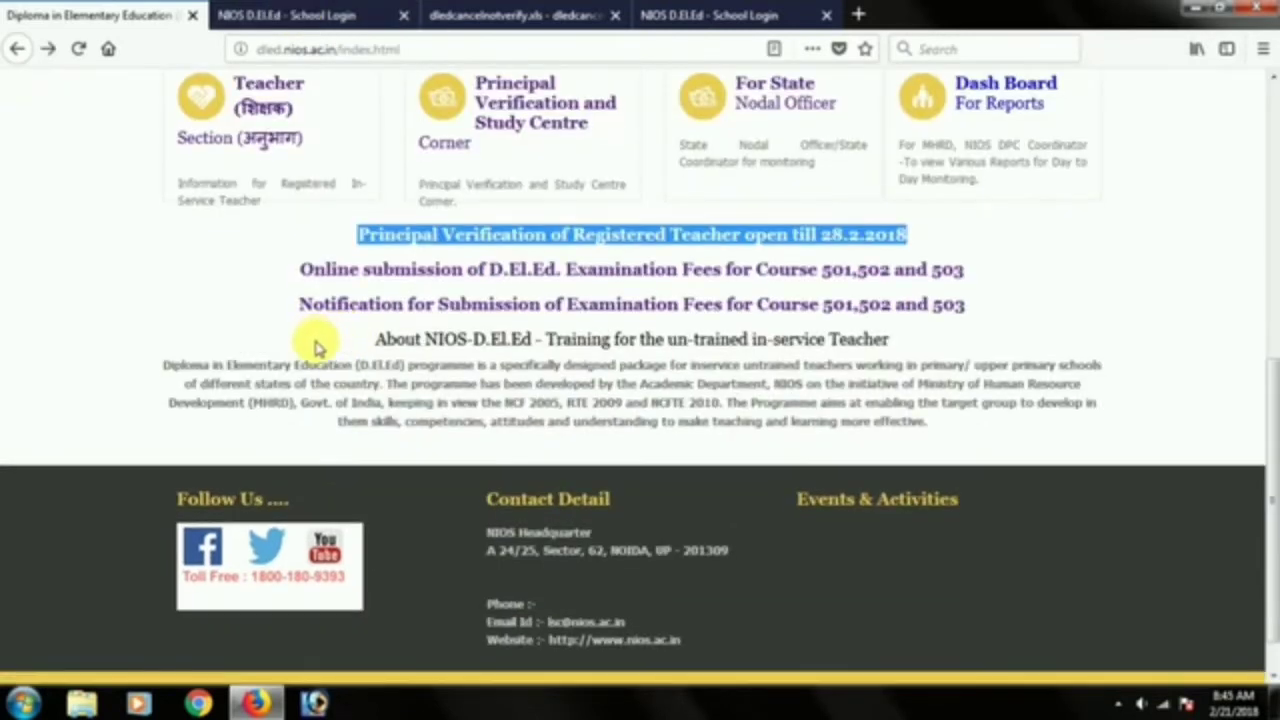
{"action": "left_click", "coordinate": [1089, 270]}
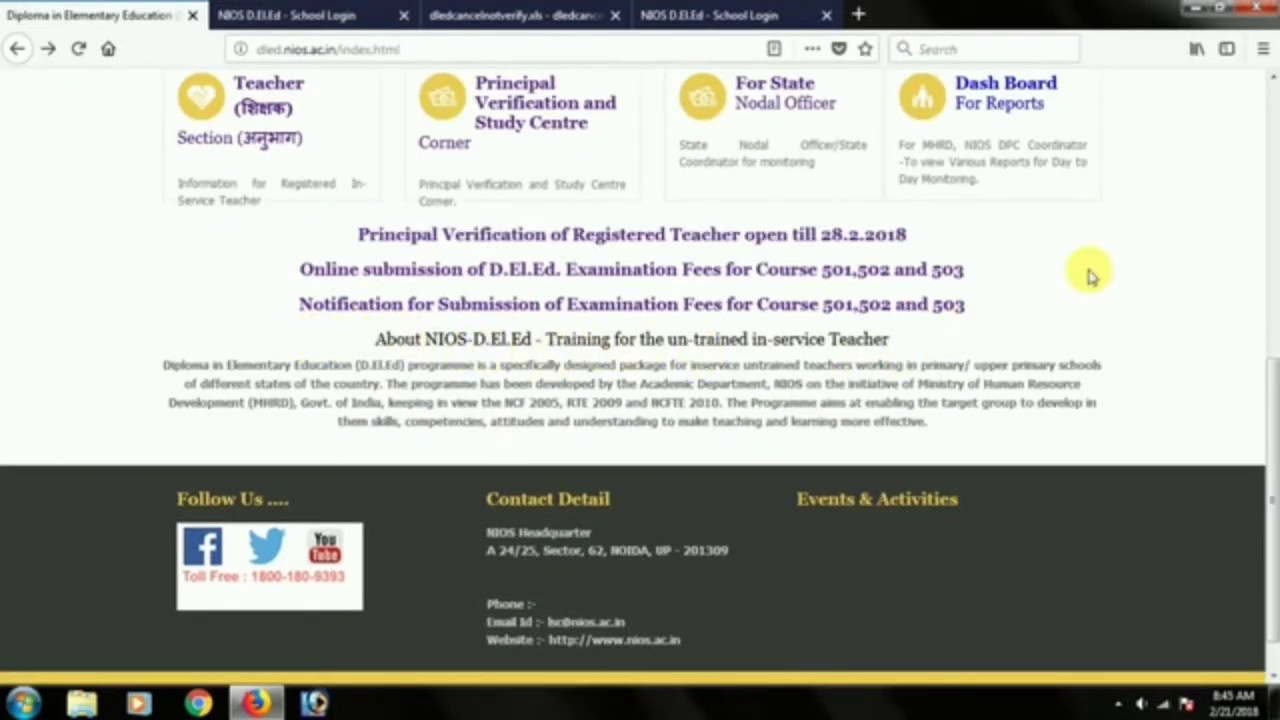
{"action": "scroll", "coordinate": [720, 265], "scroll_direction": "up", "scroll_amount": 1}
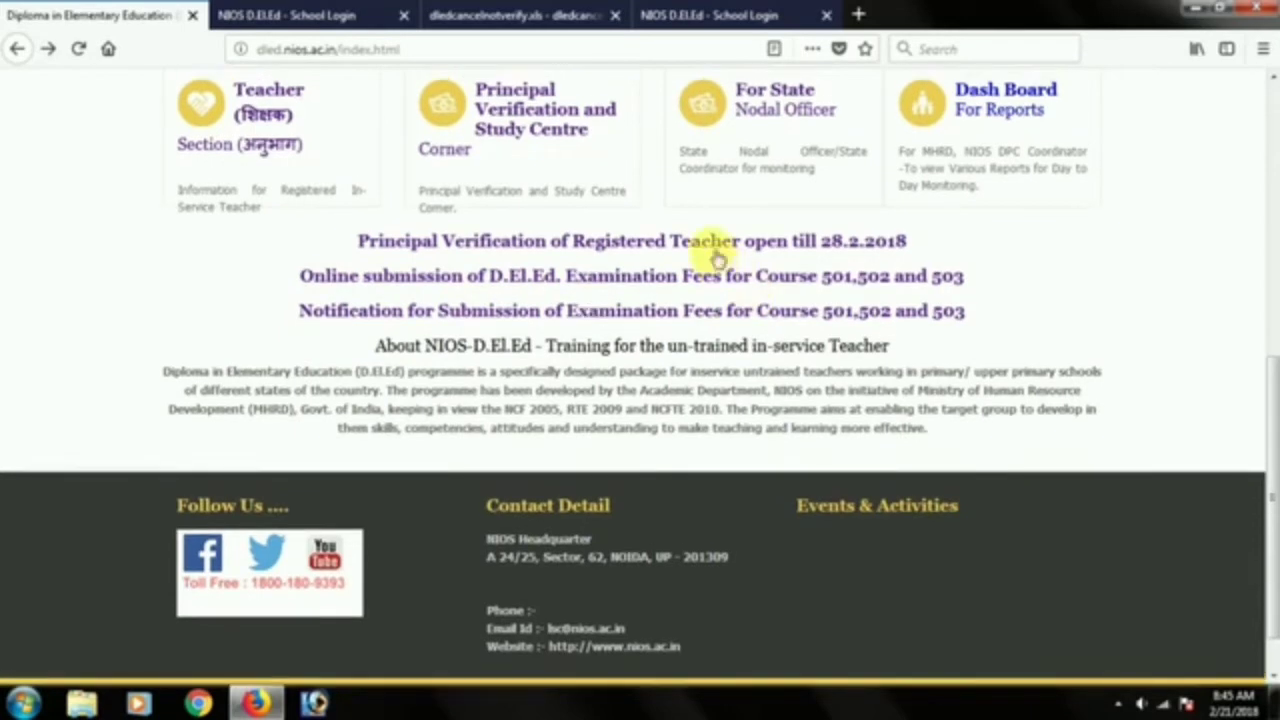
{"action": "left_click", "coordinate": [616, 285]}
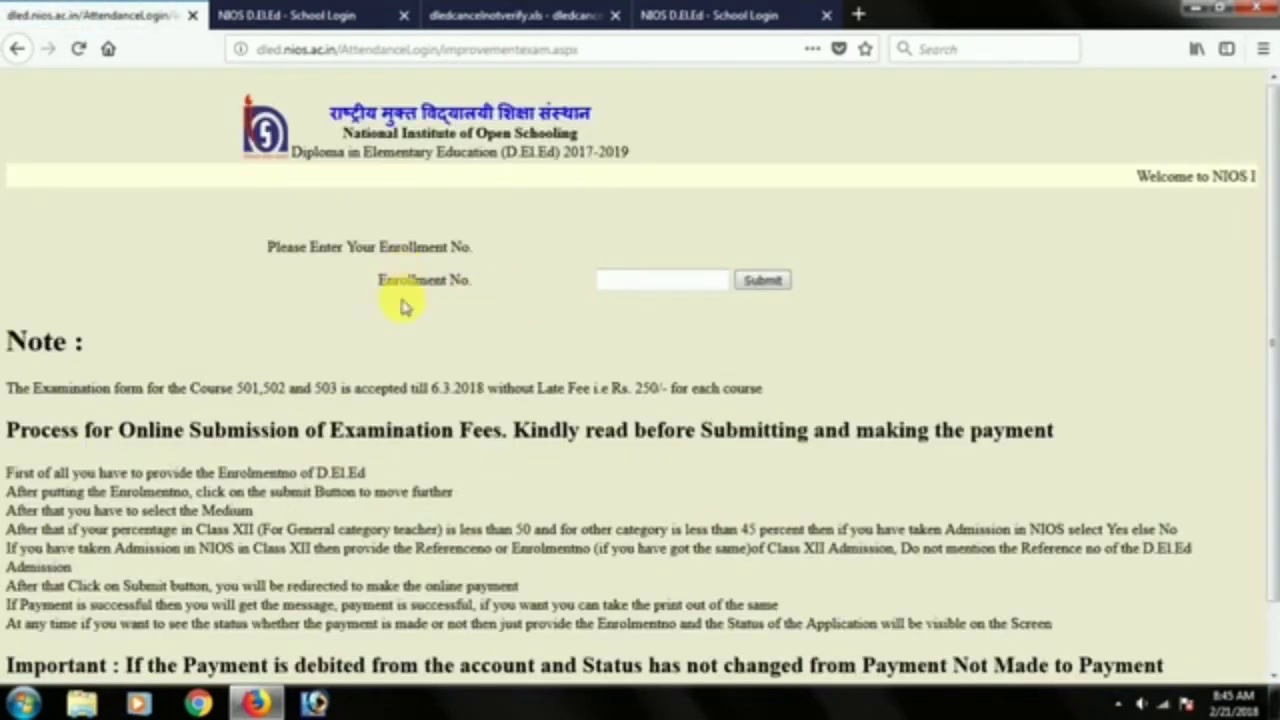
- Fill in the teacher's enrollment number from the saved entries and submit it to reach the examination form
{"action": "left_click", "coordinate": [632, 283]}
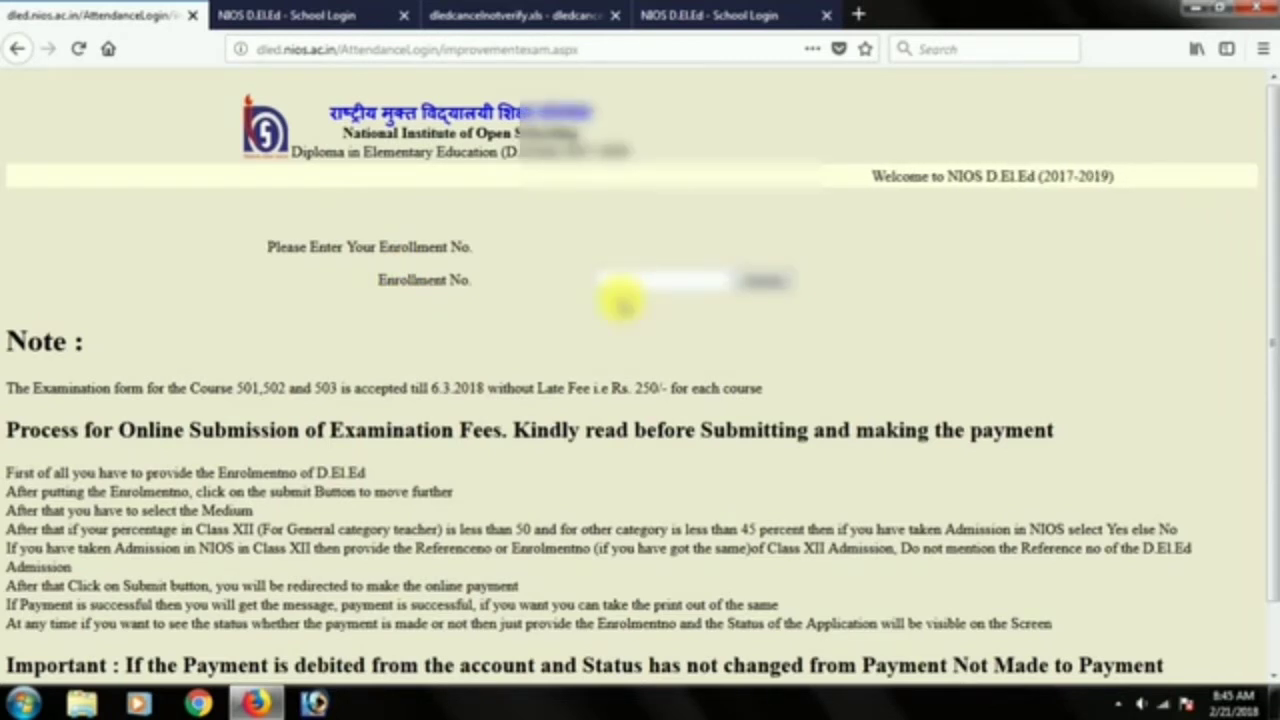
{"action": "left_click", "coordinate": [620, 288]}
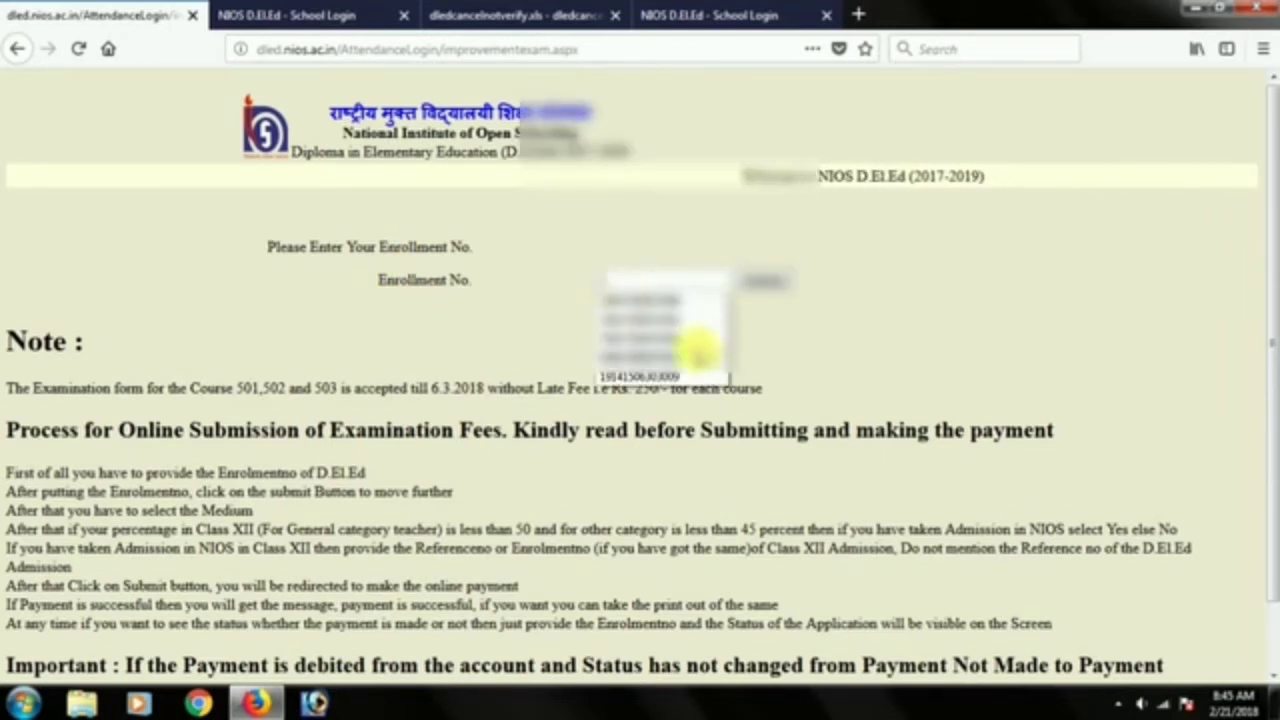
{"action": "left_click", "coordinate": [660, 378]}
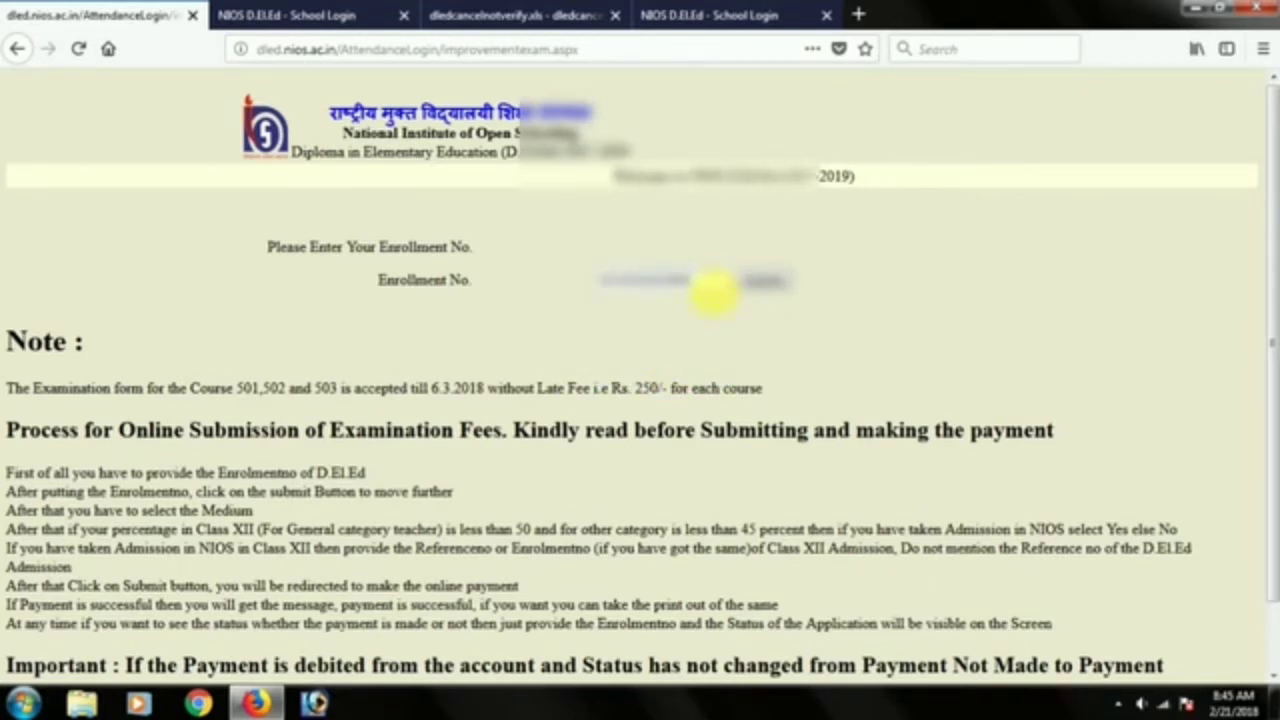
{"action": "left_click", "coordinate": [712, 287]}
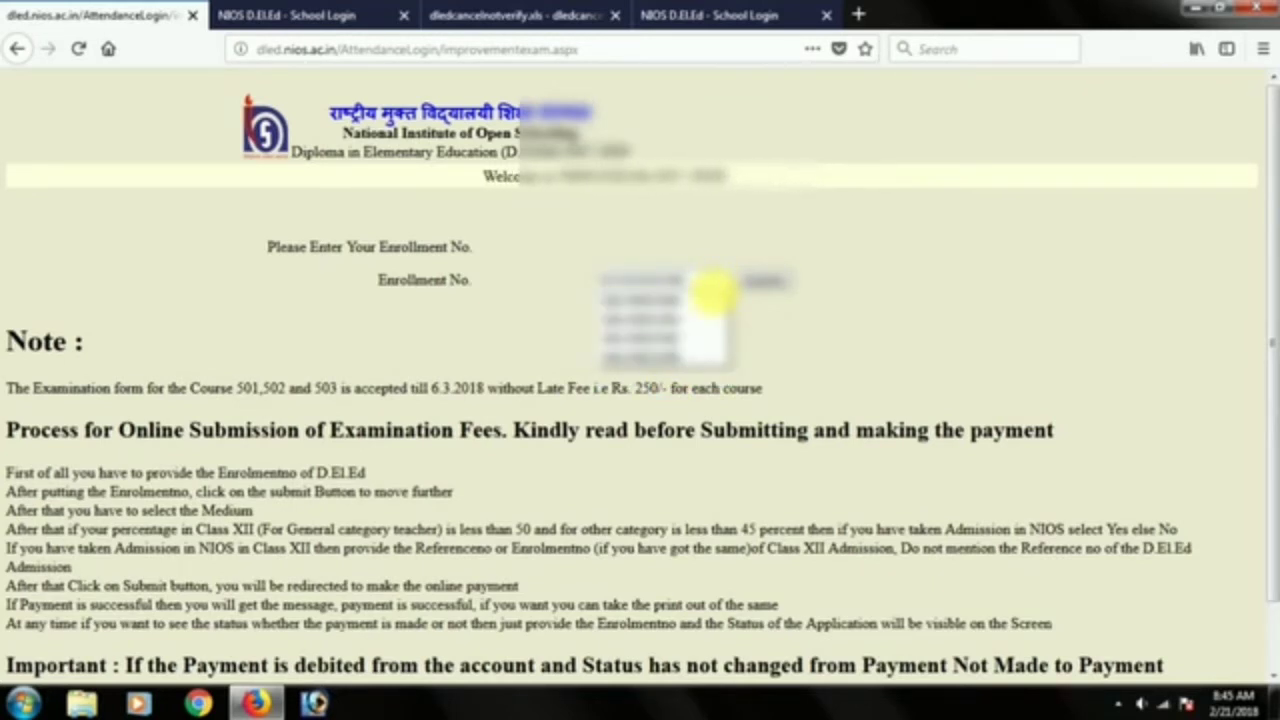
{"action": "left_click", "coordinate": [713, 292]}
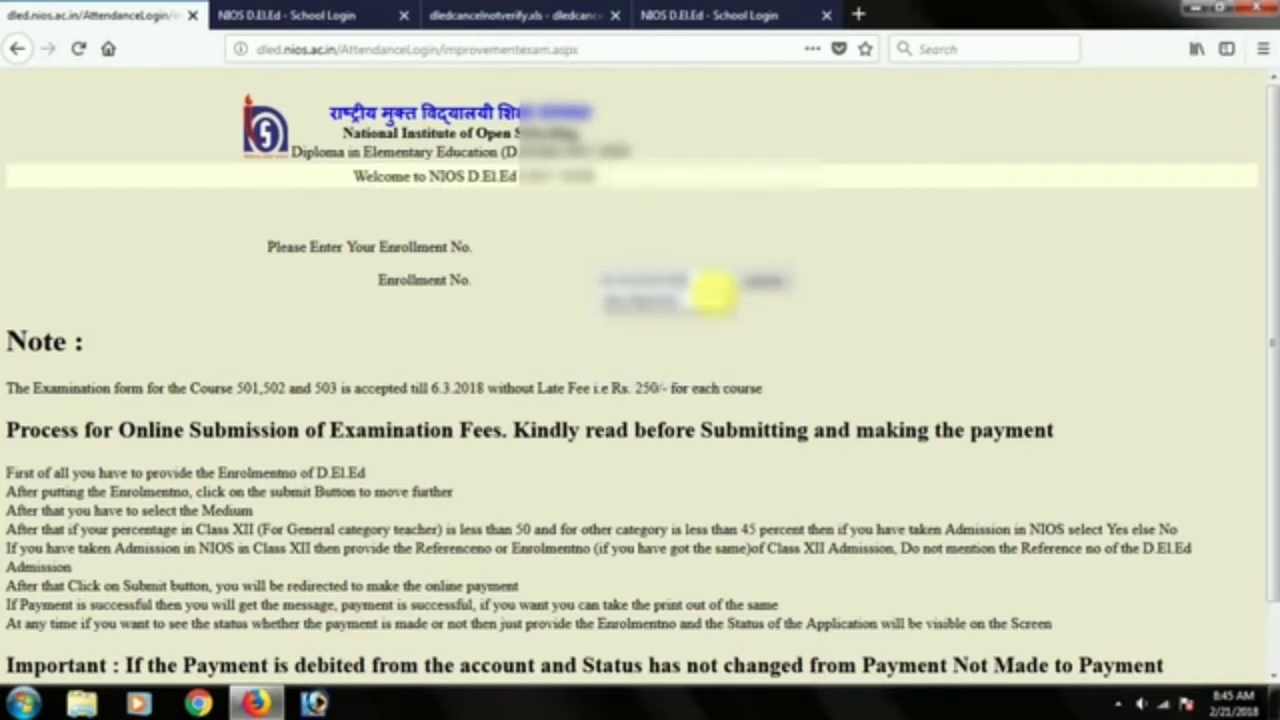
{"action": "left_click", "coordinate": [766, 283]}
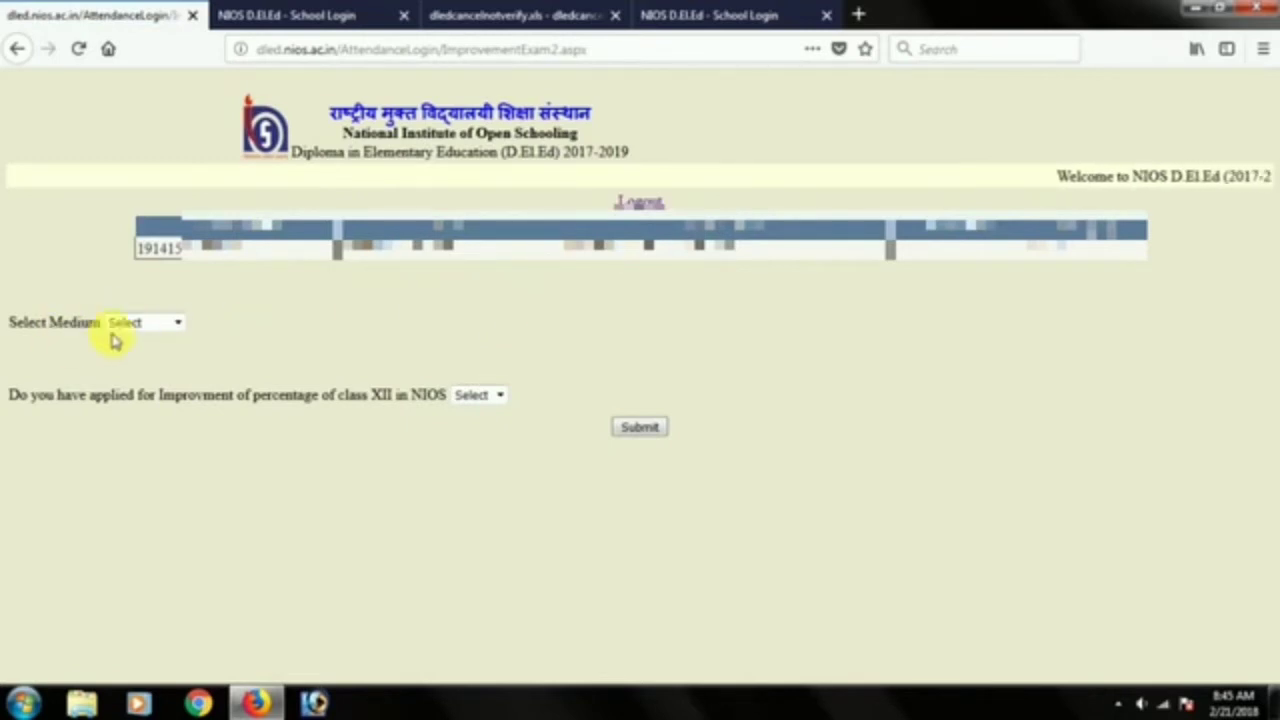
- Select Bengali as the medium, try Yes for the class XII percentage improvement question, and set the answer to No
{"action": "left_click", "coordinate": [141, 326]}
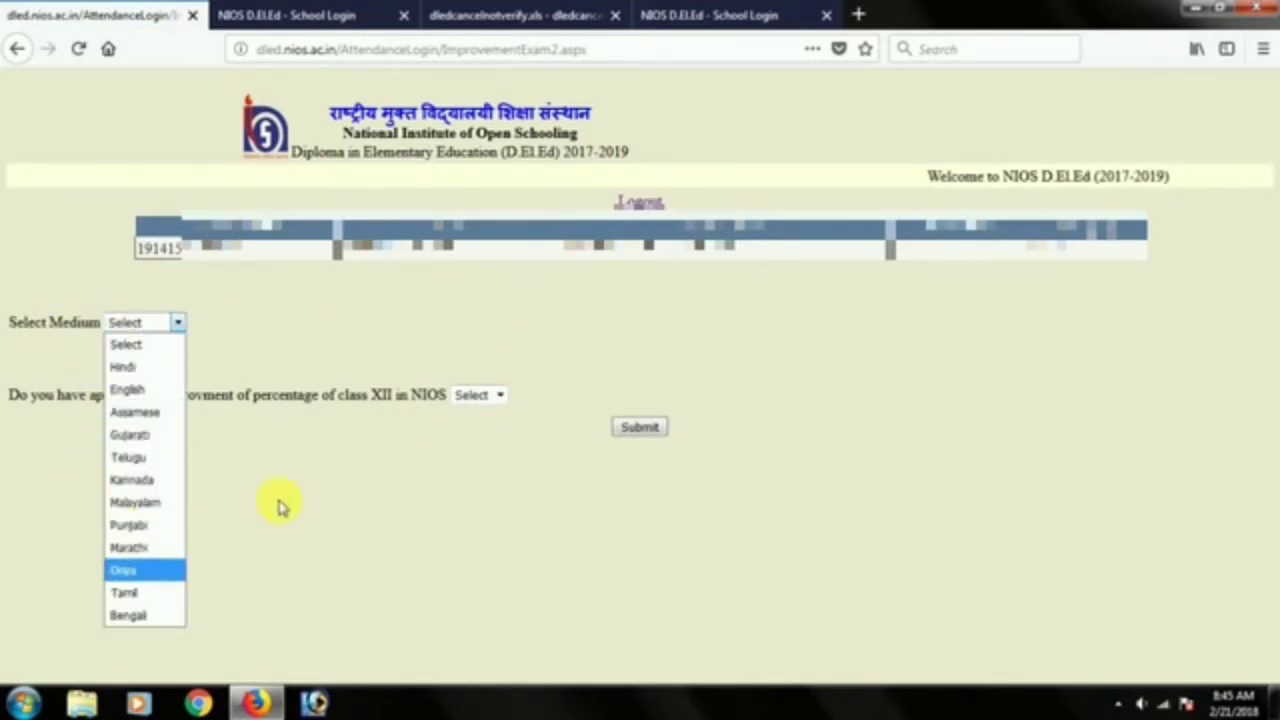
{"action": "left_click", "coordinate": [139, 617]}
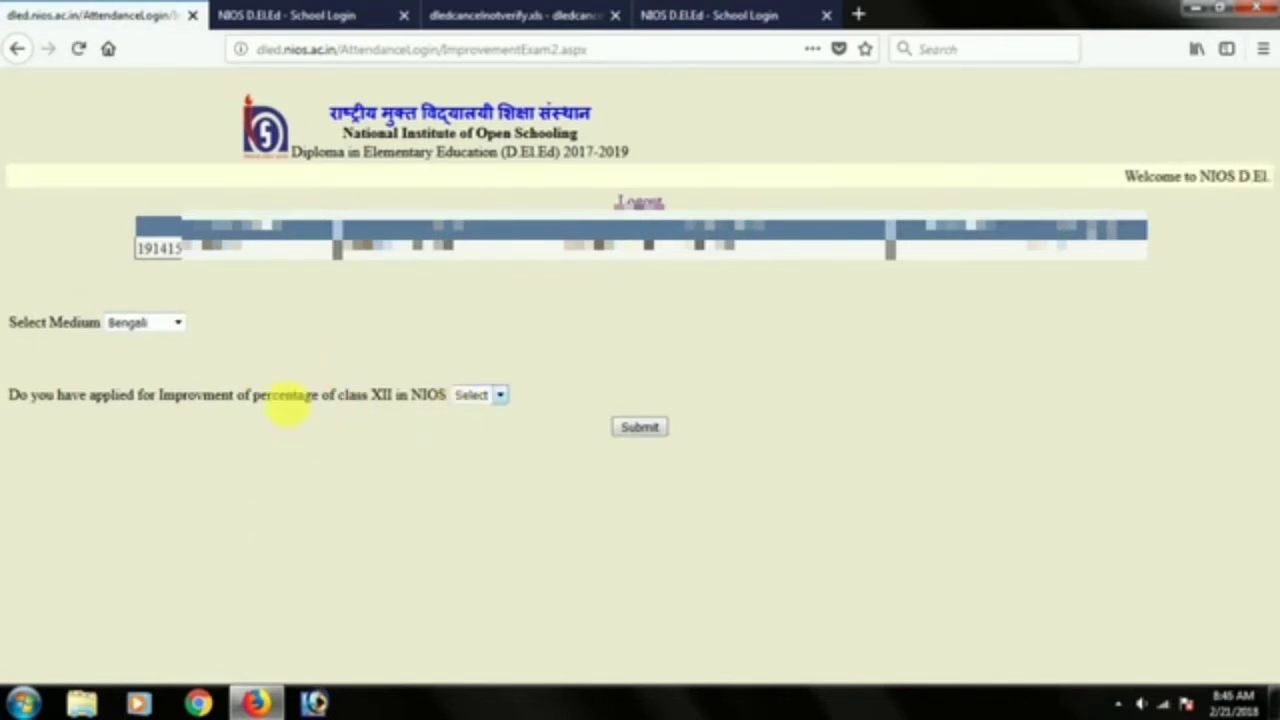
{"action": "left_click", "coordinate": [476, 396]}
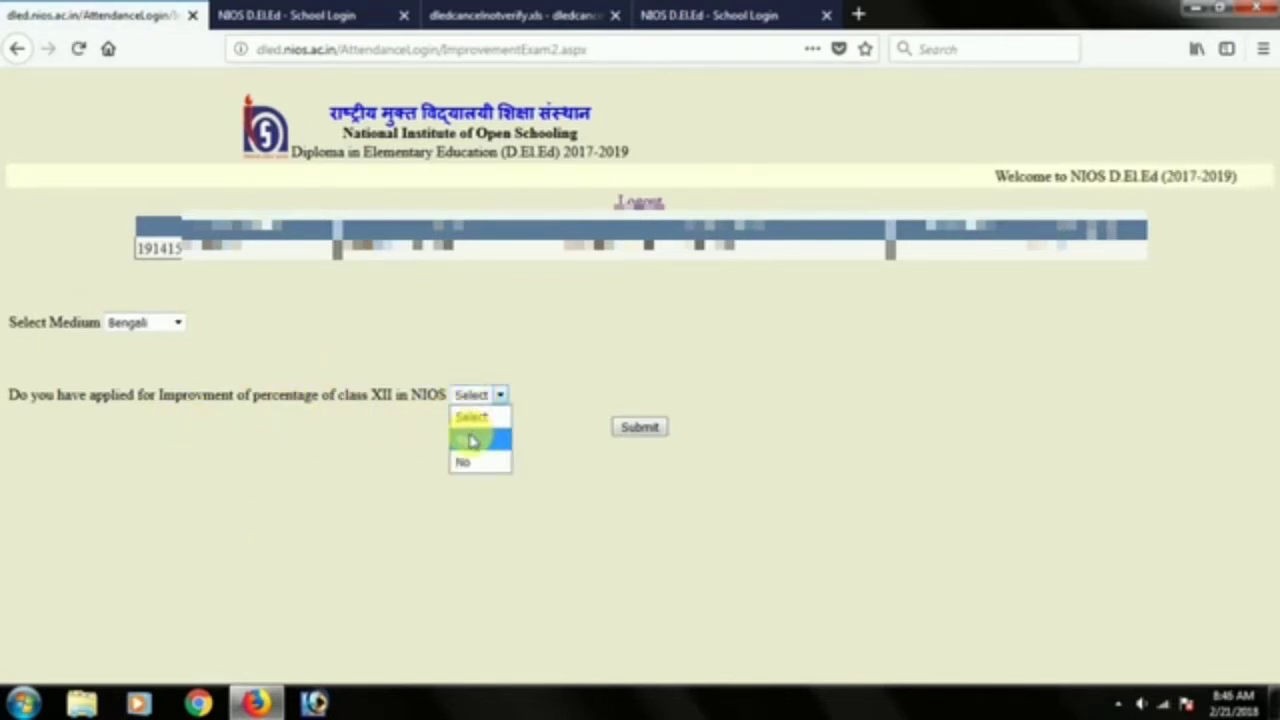
{"action": "left_click", "coordinate": [470, 441]}
{"action": "left_click", "coordinate": [484, 398]}
{"action": "left_click", "coordinate": [460, 452]}
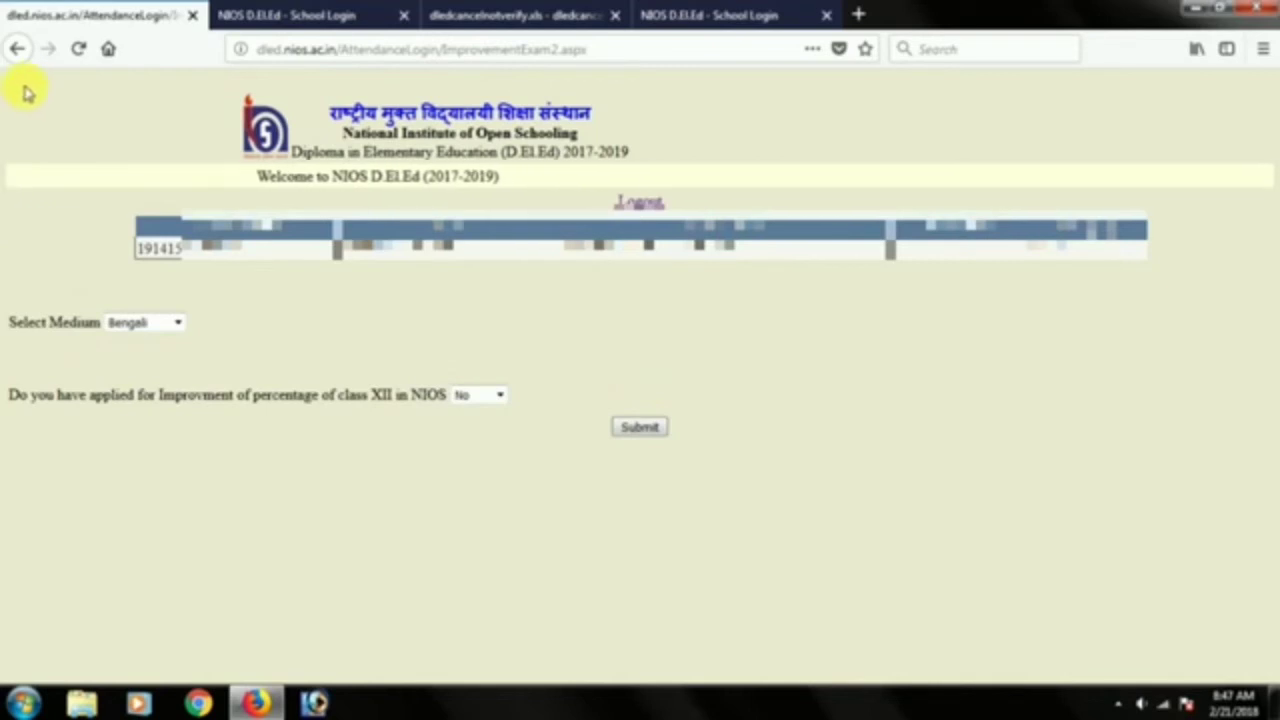
- Go back through the examination form pages to the D.El.Ed home page and its upper part
{"action": "left_click", "coordinate": [16, 48]}
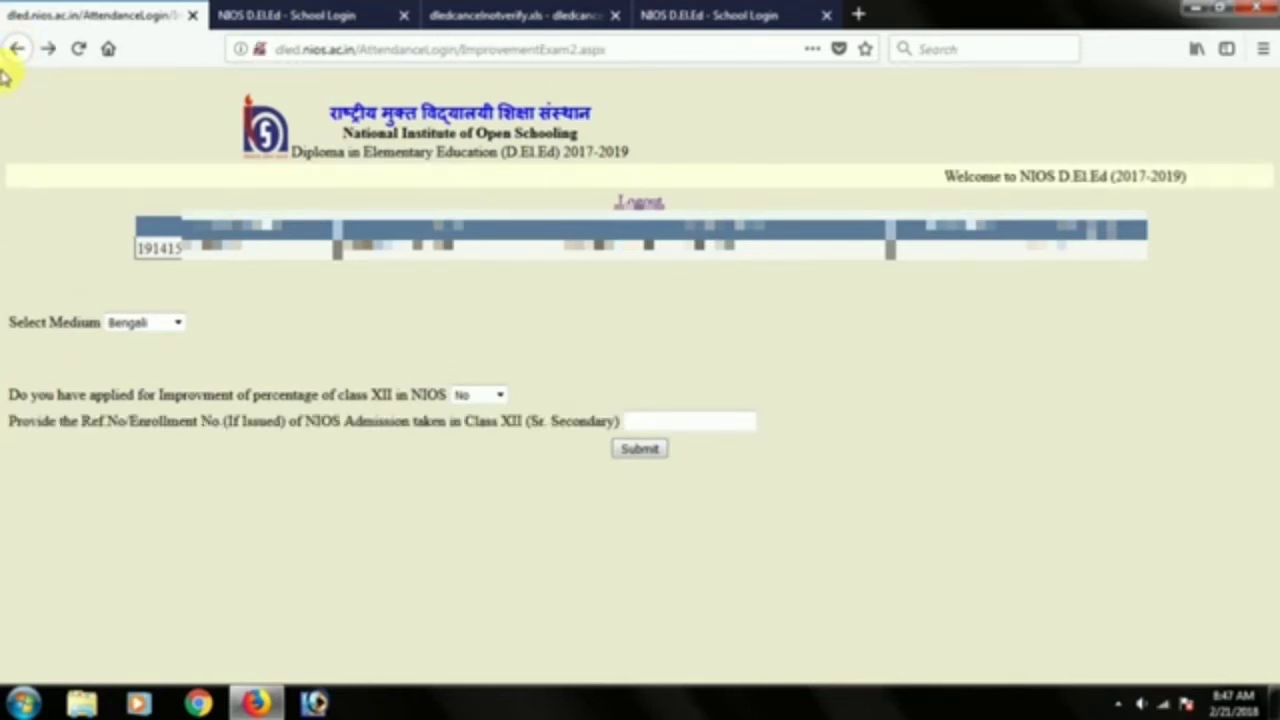
{"action": "left_click", "coordinate": [17, 48]}
{"action": "left_click", "coordinate": [17, 48]}
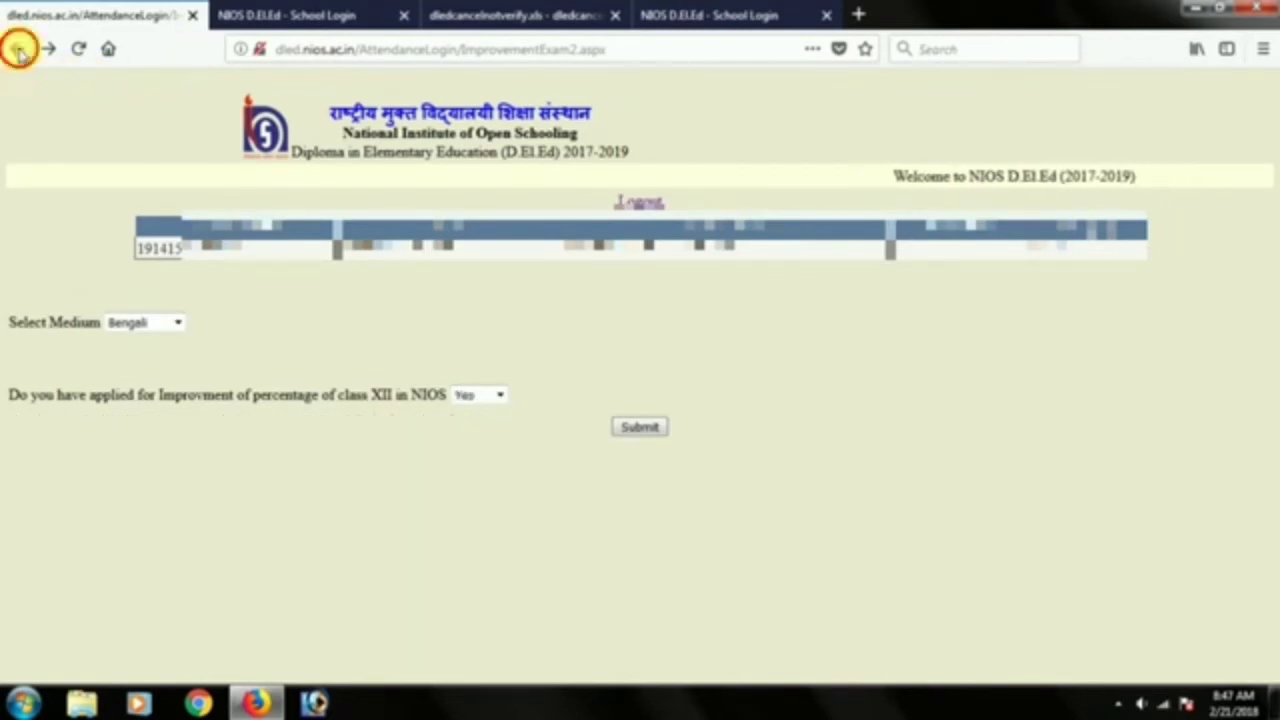
{"action": "left_click", "coordinate": [17, 48]}
{"action": "left_click", "coordinate": [17, 48]}
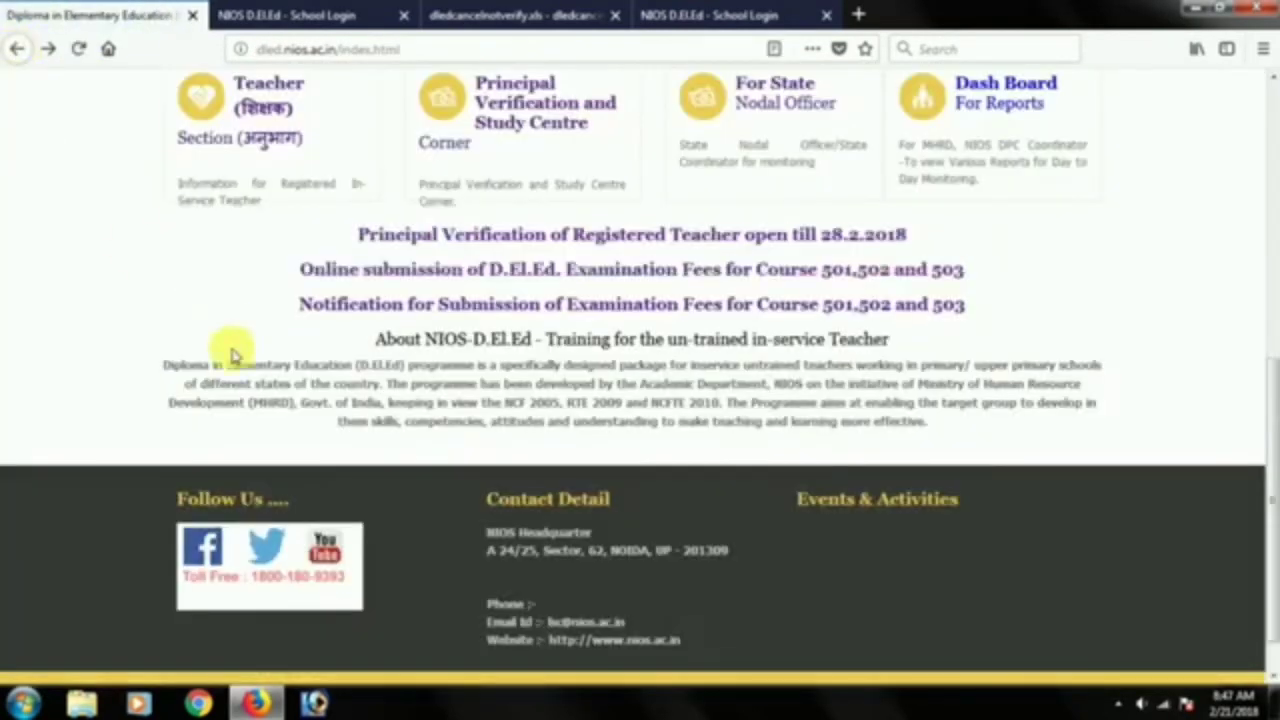
{"action": "scroll", "coordinate": [250, 342], "scroll_direction": "up", "scroll_amount": 8}
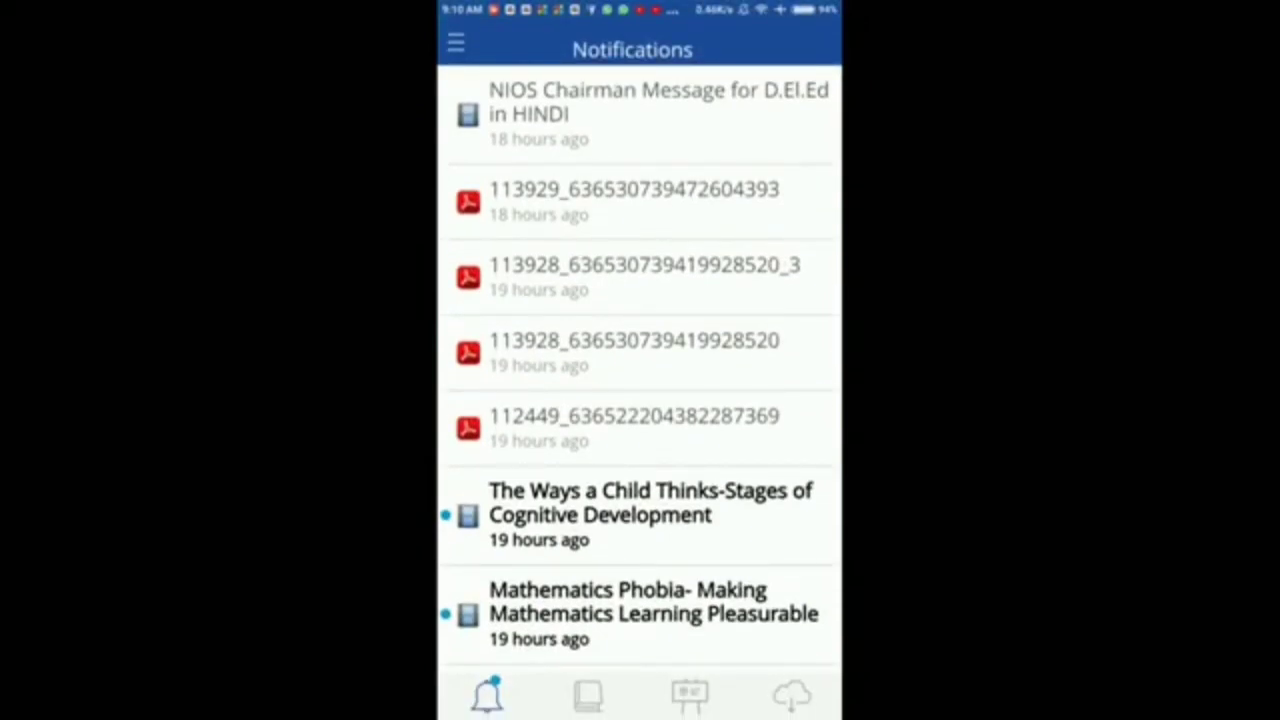
- Browse the Notifications list in the mobile course app and open My Courses
{"action": "scroll", "coordinate": [709, 334], "scroll_direction": "down", "scroll_amount": 5}
{"action": "scroll", "coordinate": [743, 291], "scroll_direction": "up", "scroll_amount": 4}
{"action": "scroll", "coordinate": [640, 370], "scroll_direction": "down", "scroll_amount": 1}
{"action": "left_click", "coordinate": [588, 697]}
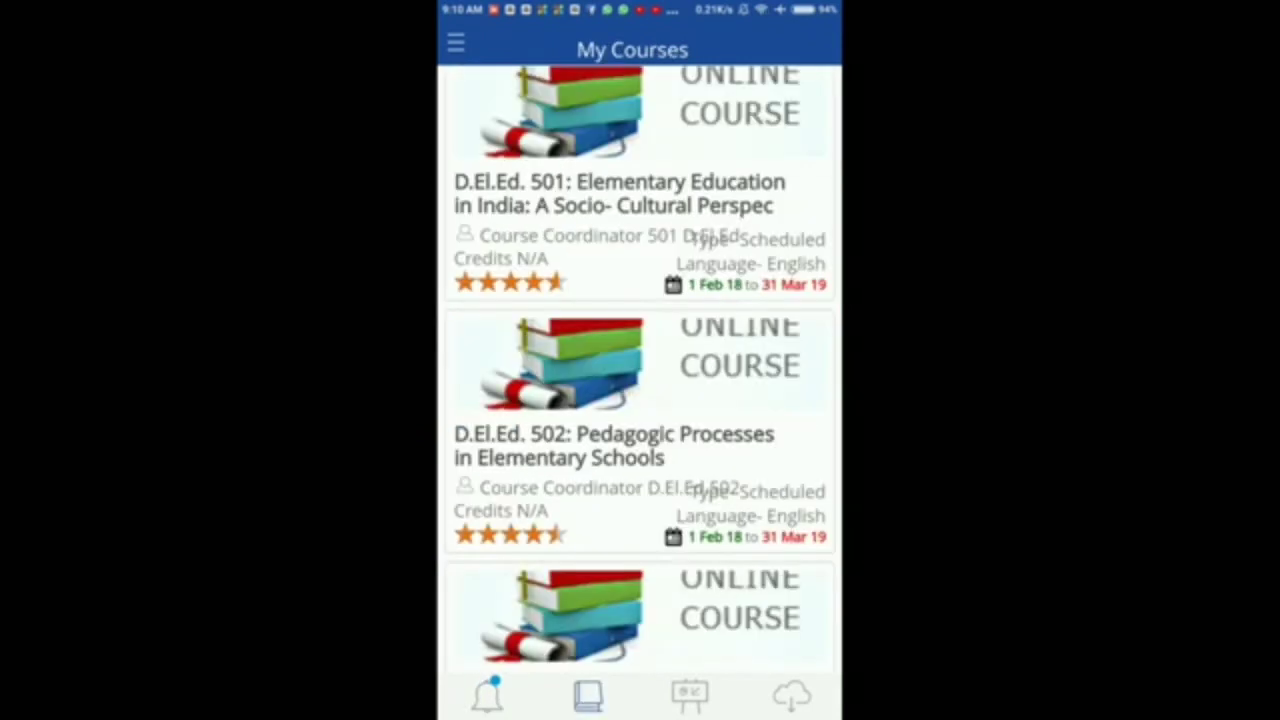
- Open a course schedule, look through its list of weeks, and return to My Courses
{"action": "left_click", "coordinate": [690, 697]}
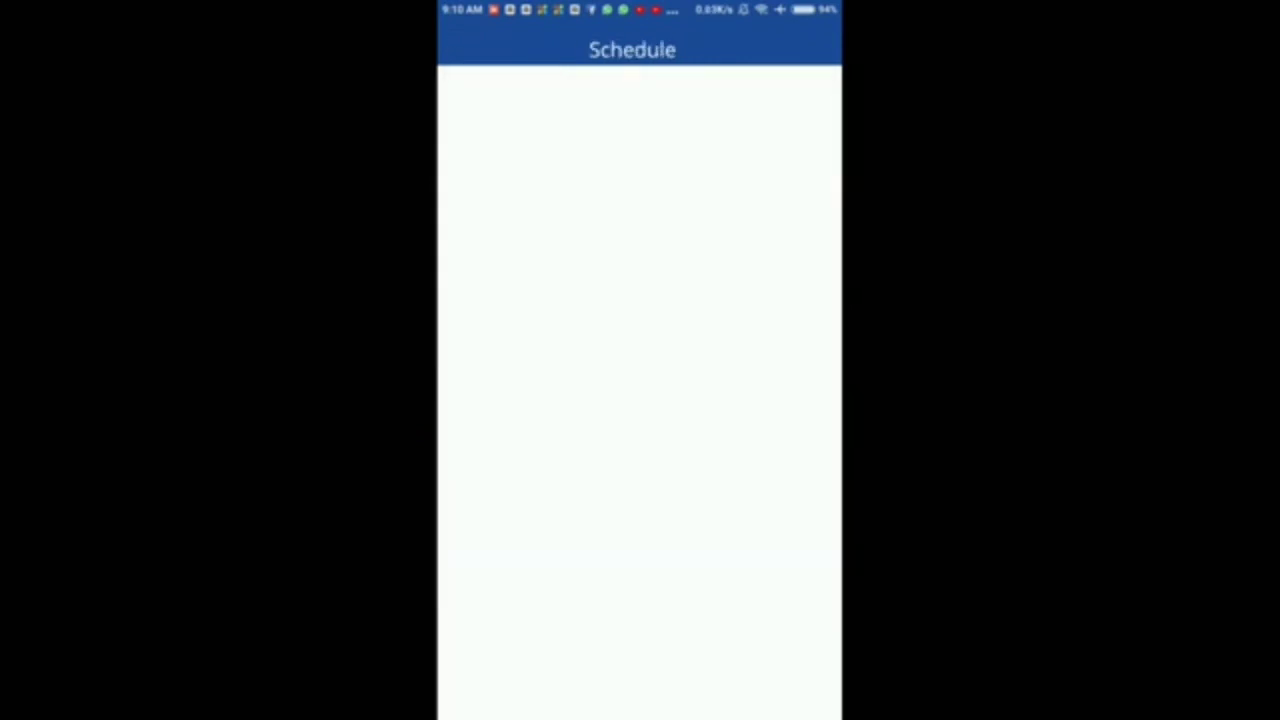
{"action": "left_click_drag", "start_coordinate": [672, 540], "coordinate": [735, 286]}
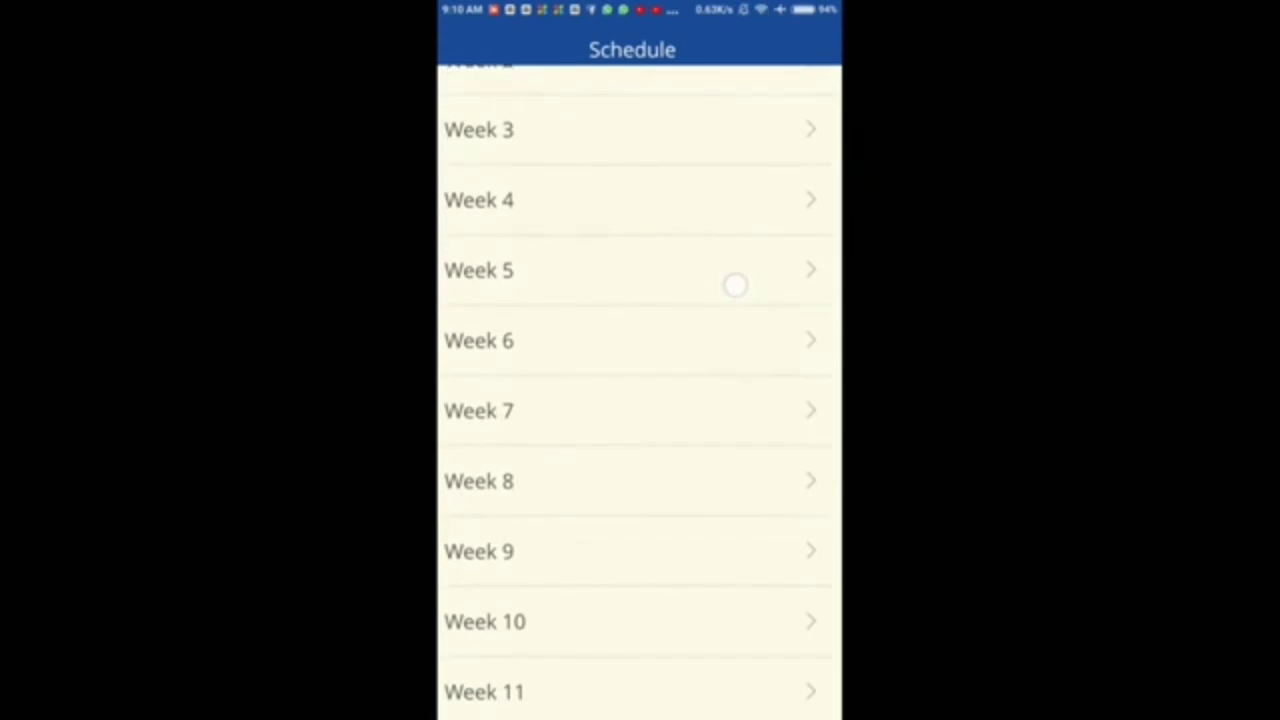
{"action": "left_click_drag", "start_coordinate": [680, 482], "coordinate": [688, 220]}
{"action": "left_click_drag", "start_coordinate": [677, 400], "coordinate": [657, 674]}
{"action": "left_click_drag", "start_coordinate": [674, 511], "coordinate": [678, 640]}
{"action": "key", "text": "Escape"}
- Open the D.El.Ed. 502 schedule, expand Week 3, and open the MCQ for UNIT 3 METHODS OF LEARNING AND TEACHING
{"action": "left_click", "coordinate": [665, 404]}
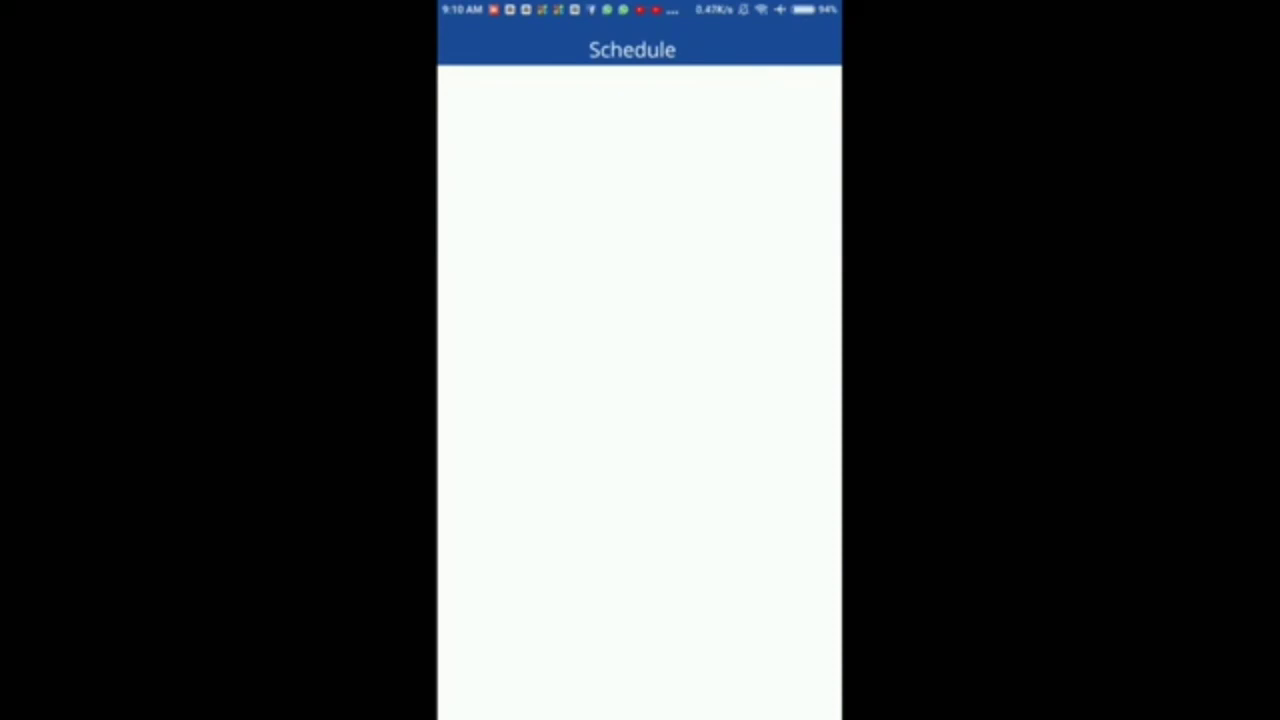
{"action": "left_click", "coordinate": [479, 384]}
{"action": "scroll", "coordinate": [640, 400], "scroll_direction": "down", "scroll_amount": 5}
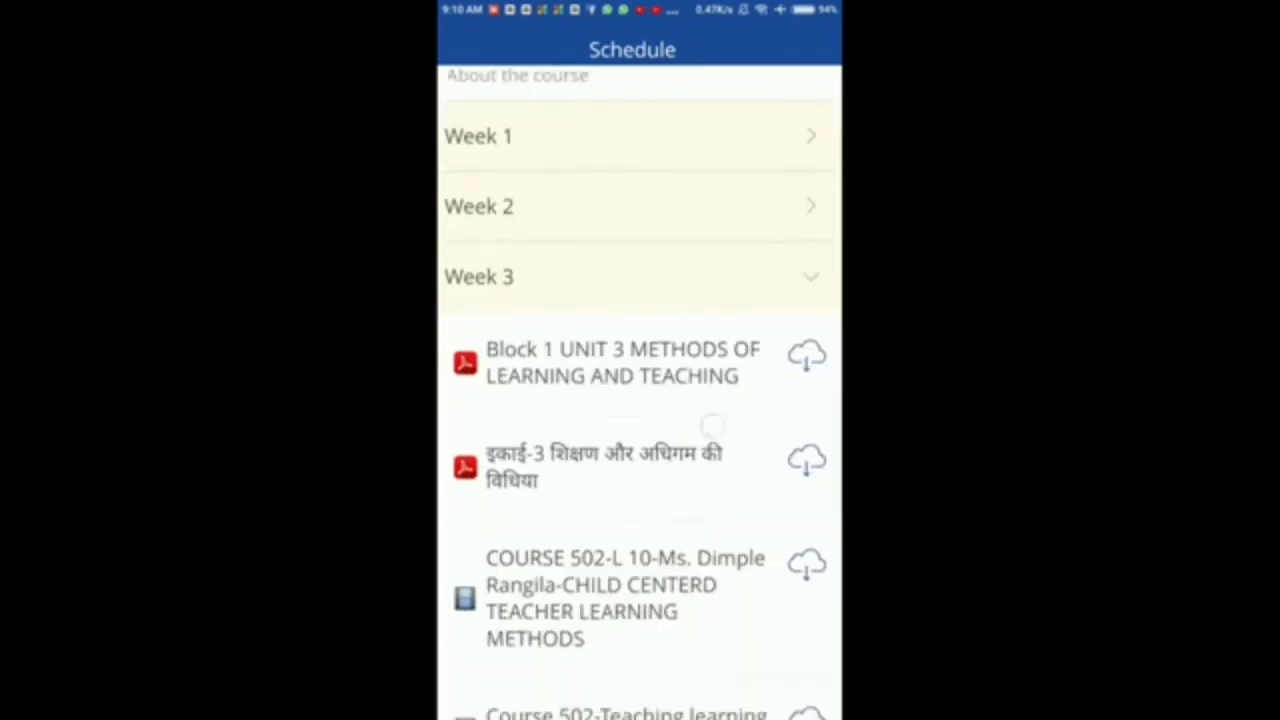
{"action": "scroll", "coordinate": [640, 400], "scroll_direction": "down", "scroll_amount": 10}
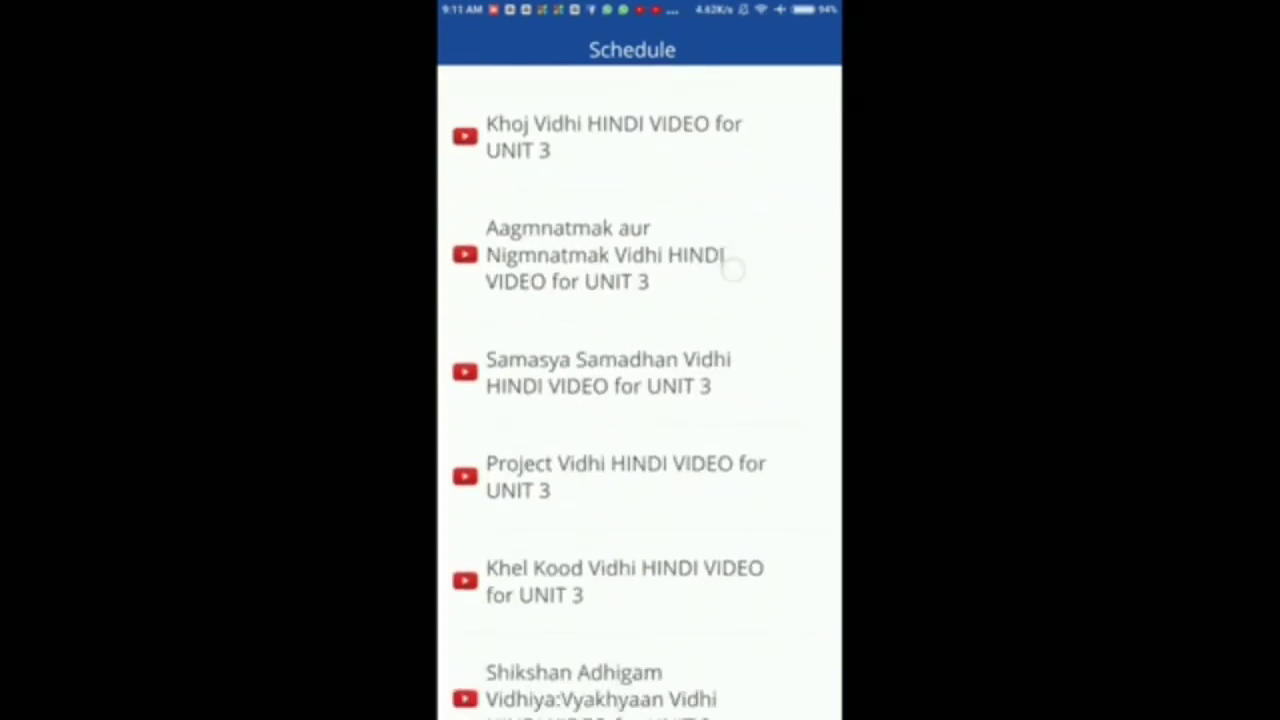
{"action": "scroll", "coordinate": [660, 470], "scroll_direction": "down", "scroll_amount": 7}
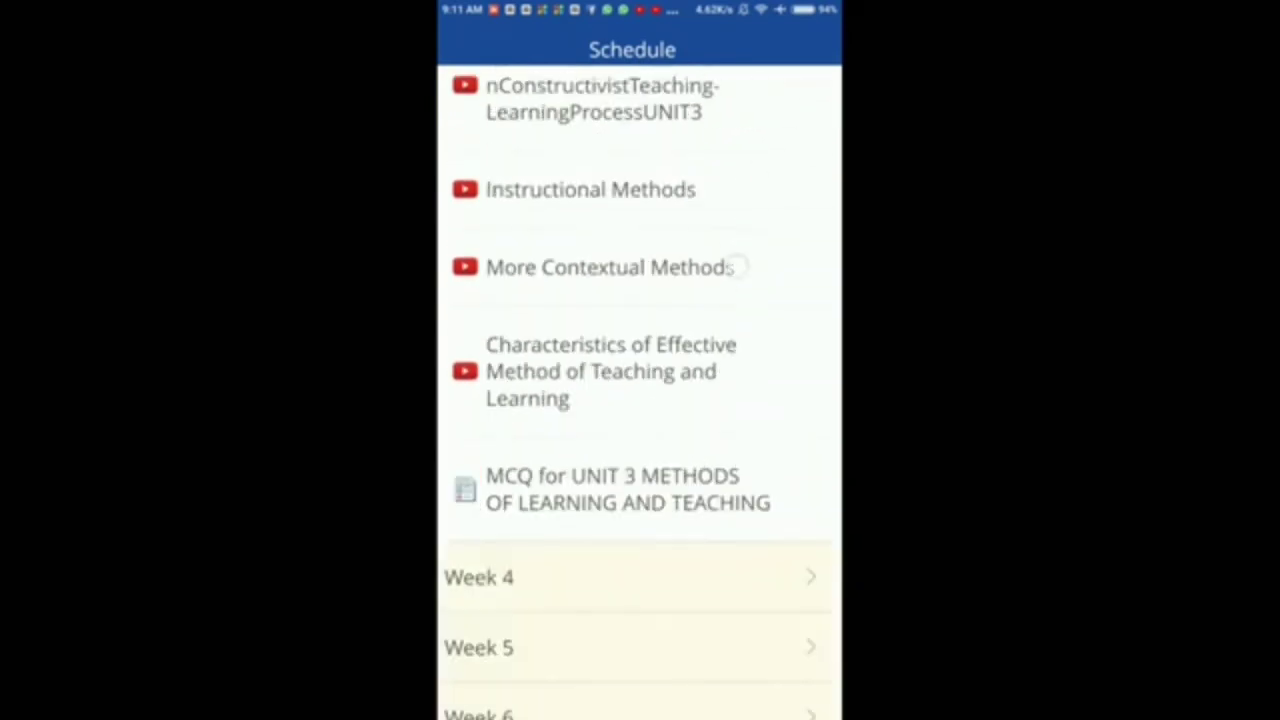
{"action": "left_click", "coordinate": [627, 435]}
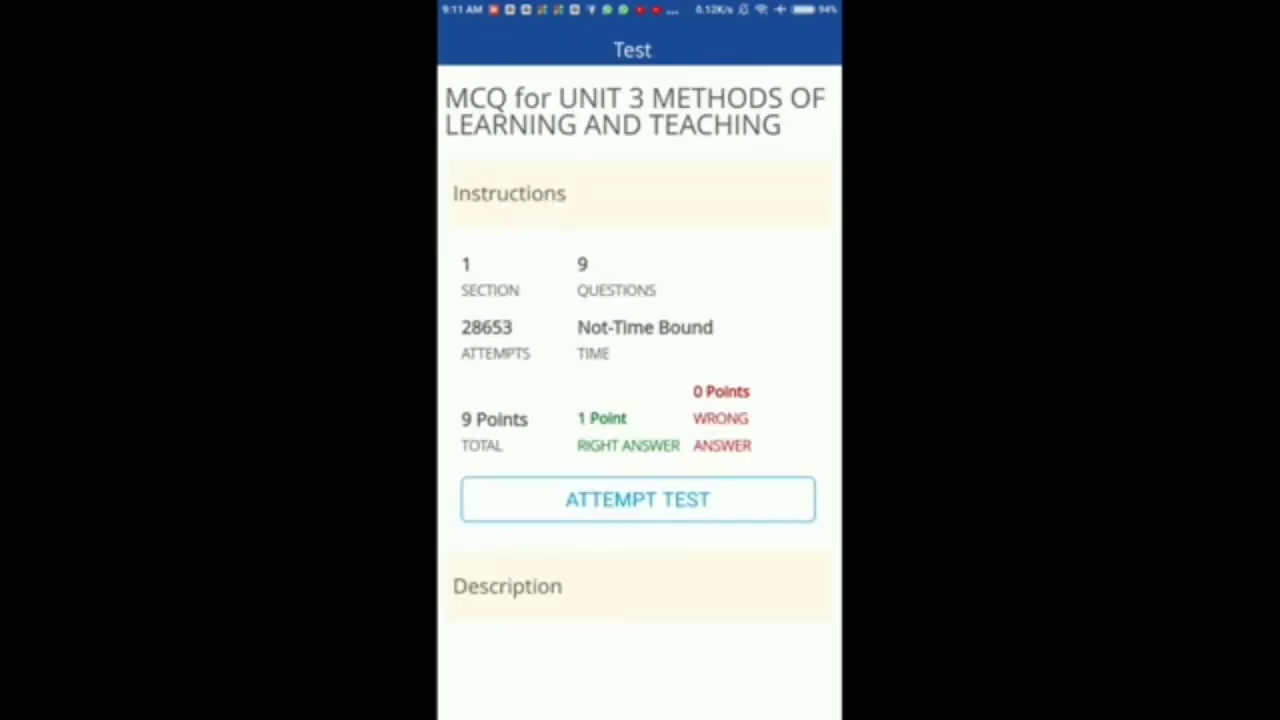